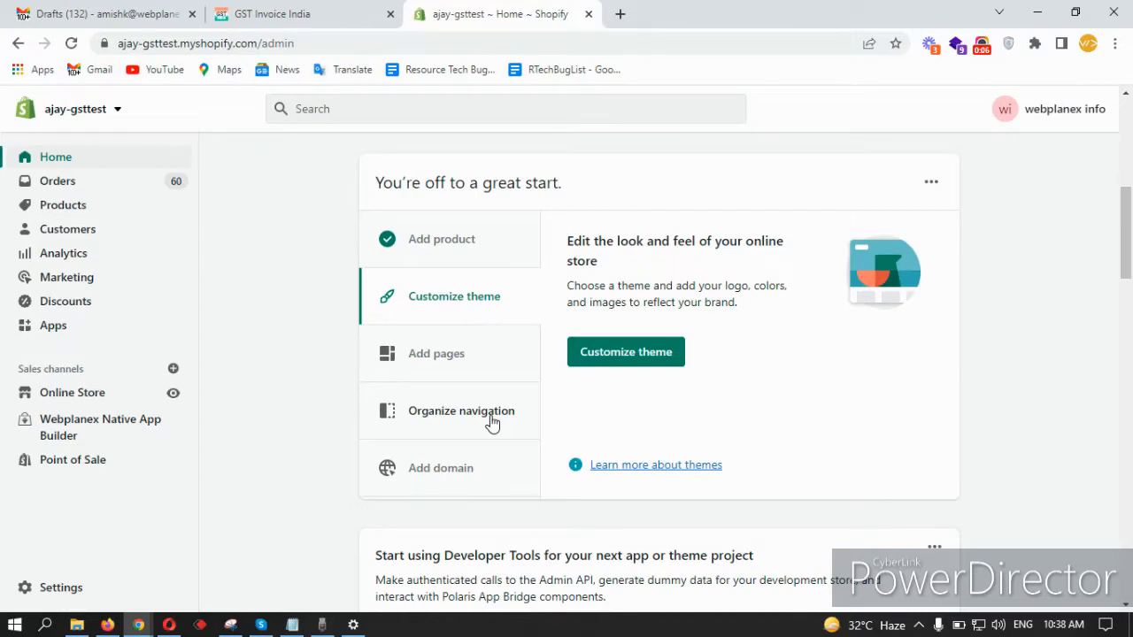
- Open the installed GST Invoice India by WebPlanex app and go to its e-Invoice JSON page
{"action": "left_click", "coordinate": [50, 328]}
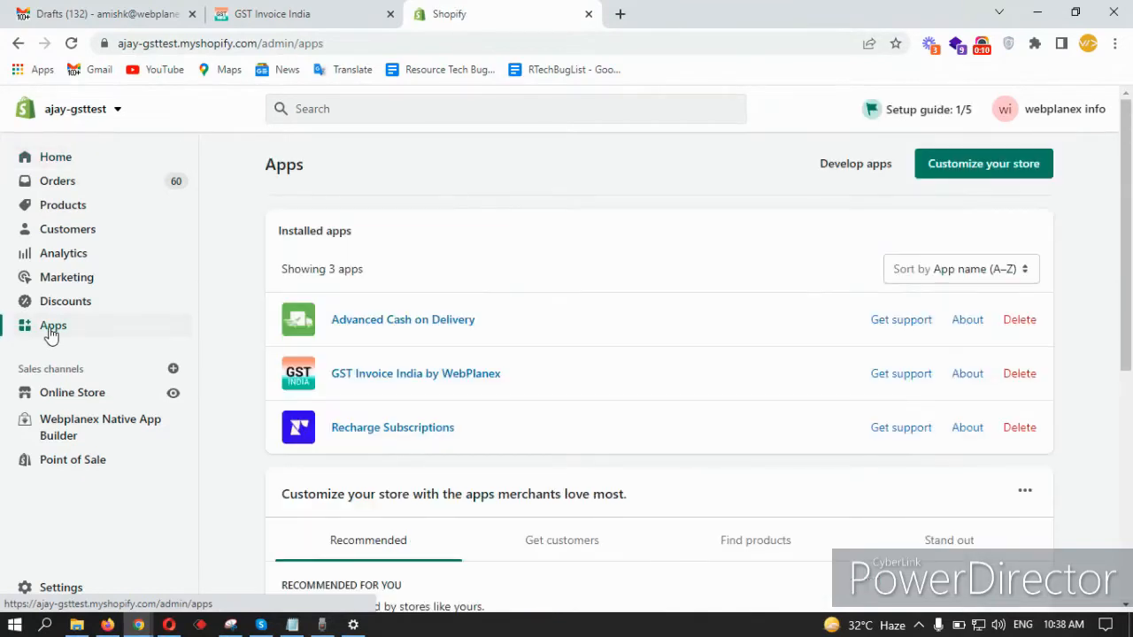
{"action": "left_click", "coordinate": [441, 382]}
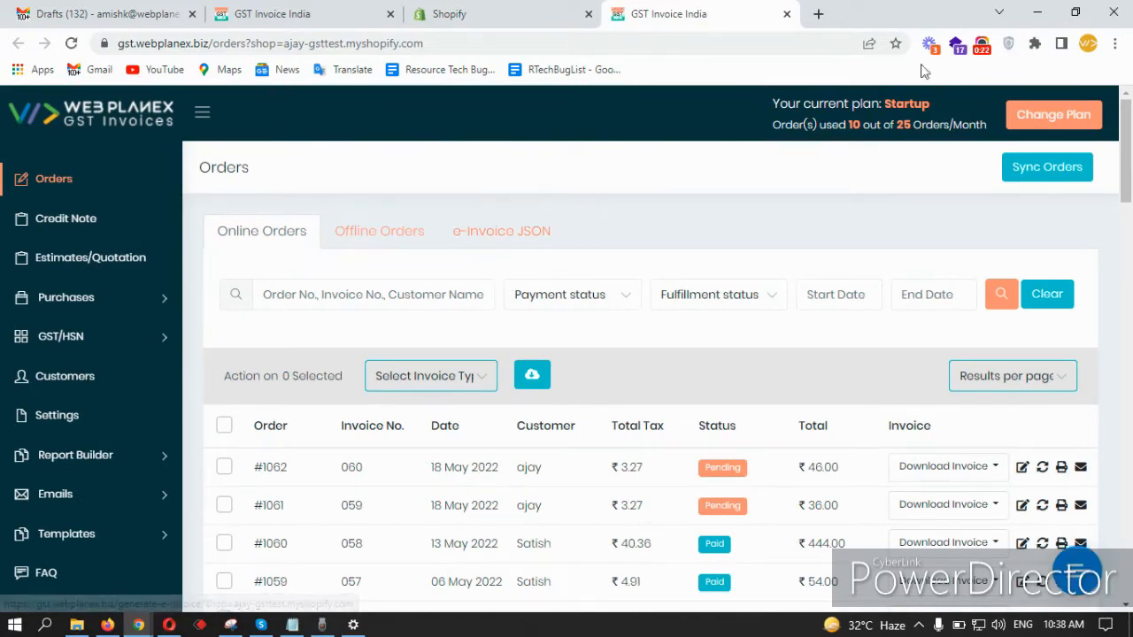
{"action": "left_click", "coordinate": [503, 230]}
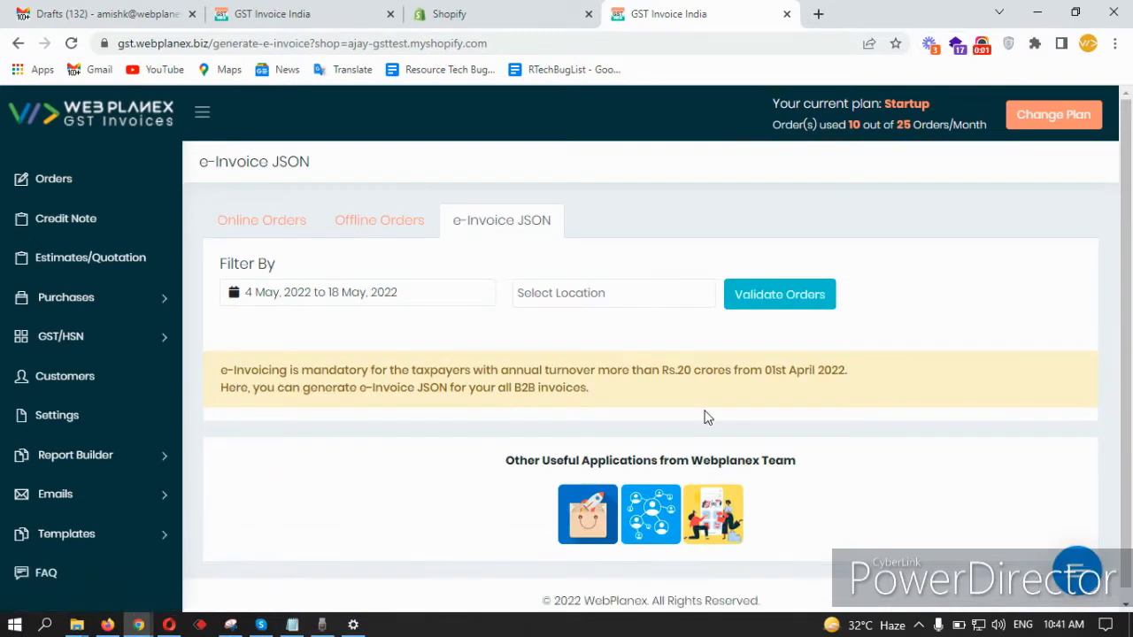
- Look through the date range options, including Custom Range, and the available locations in the e-invoice filter
{"action": "left_click", "coordinate": [415, 303]}
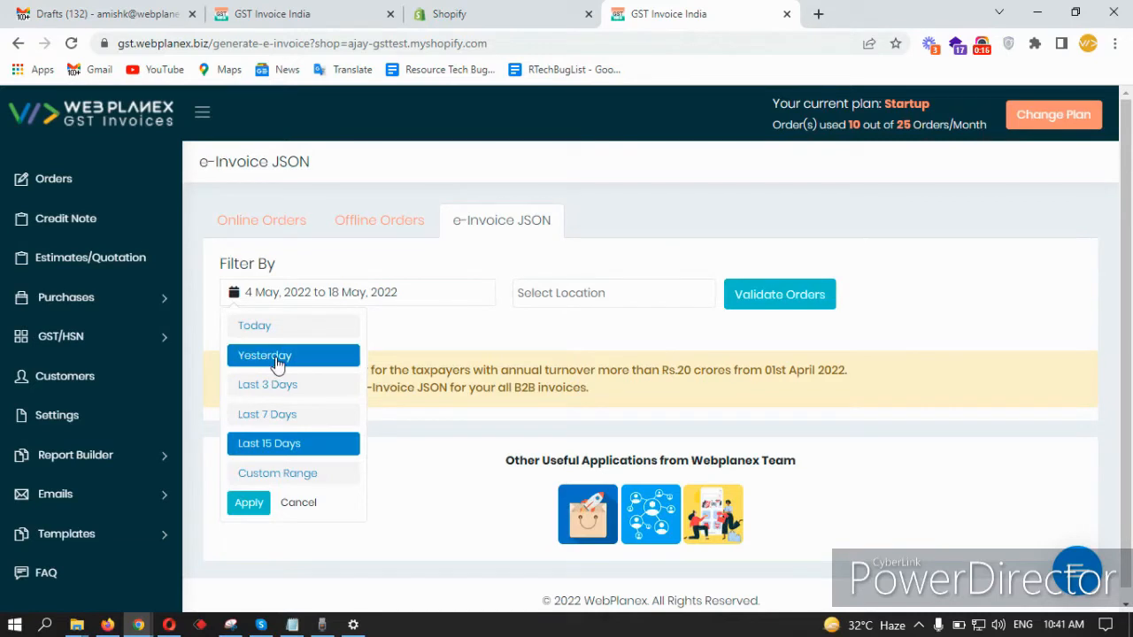
{"action": "left_click", "coordinate": [285, 482]}
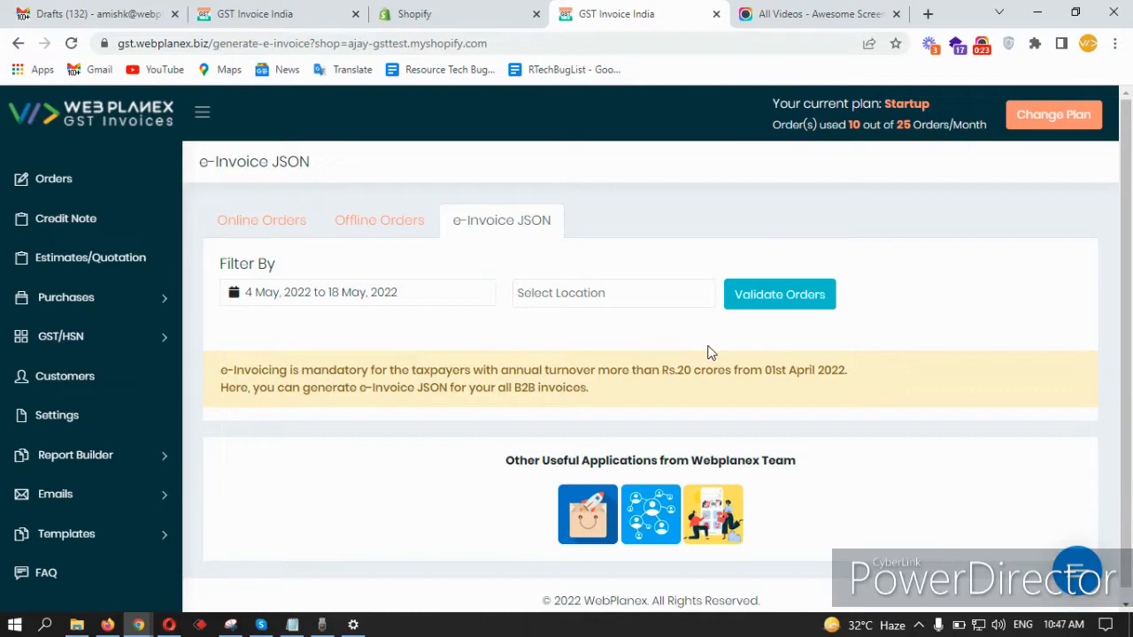
{"action": "left_click", "coordinate": [623, 293]}
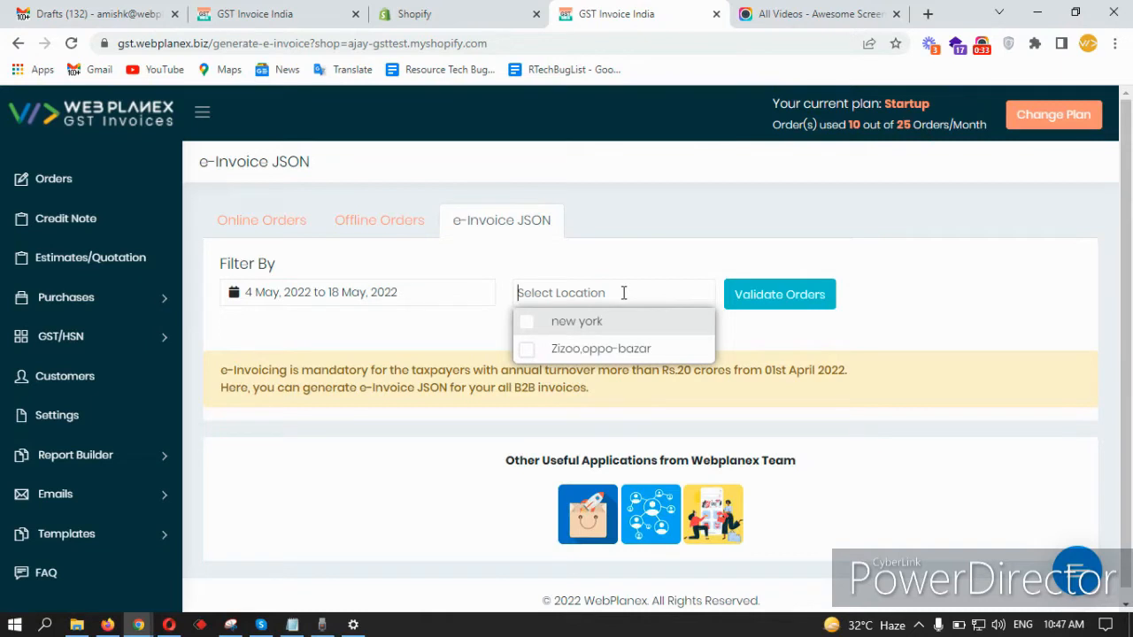
{"action": "left_click", "coordinate": [625, 271]}
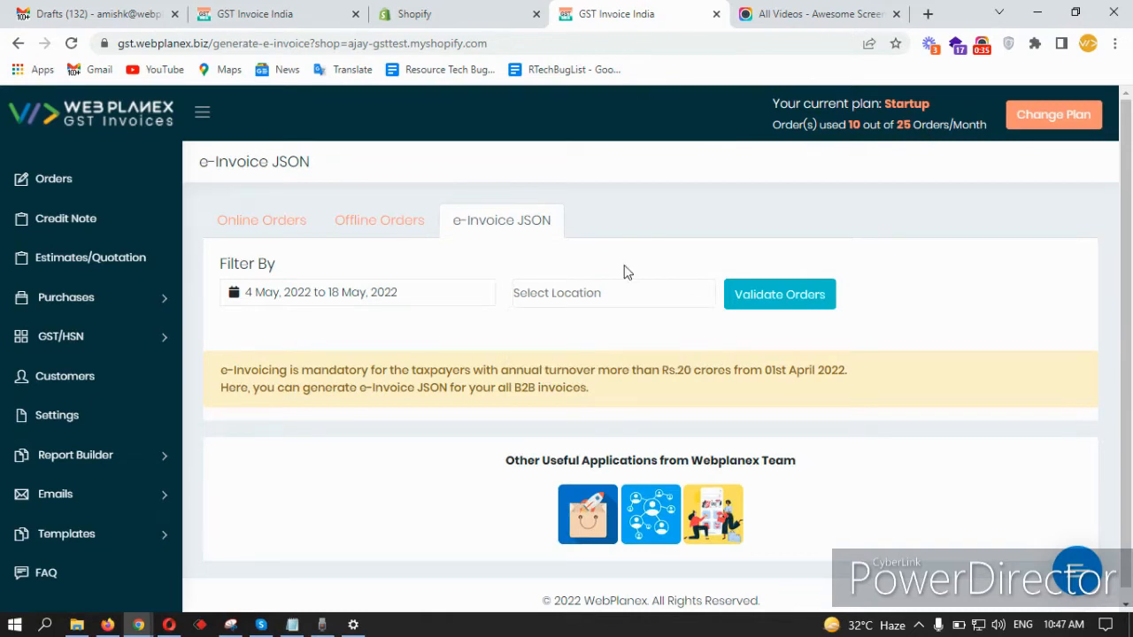
- Filter the e-invoice orders to Last 15 Days and validate them
{"action": "left_click", "coordinate": [389, 297]}
{"action": "left_click", "coordinate": [285, 449]}
{"action": "left_click", "coordinate": [777, 301]}
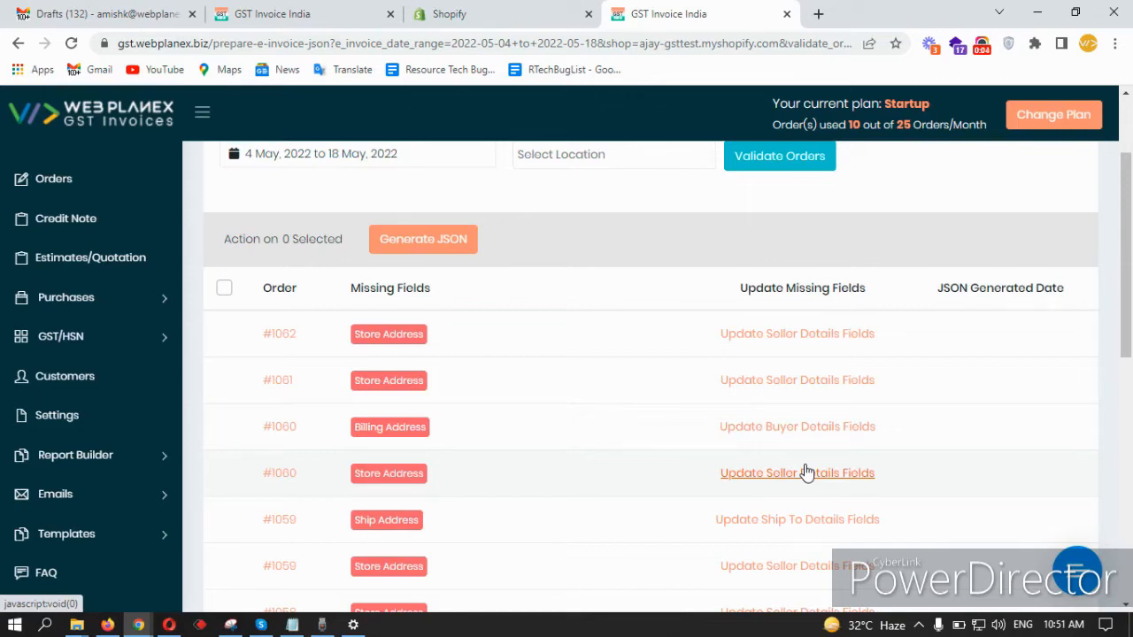
- Open the store settings from the missing seller details of order #1061
{"action": "left_click", "coordinate": [833, 382]}
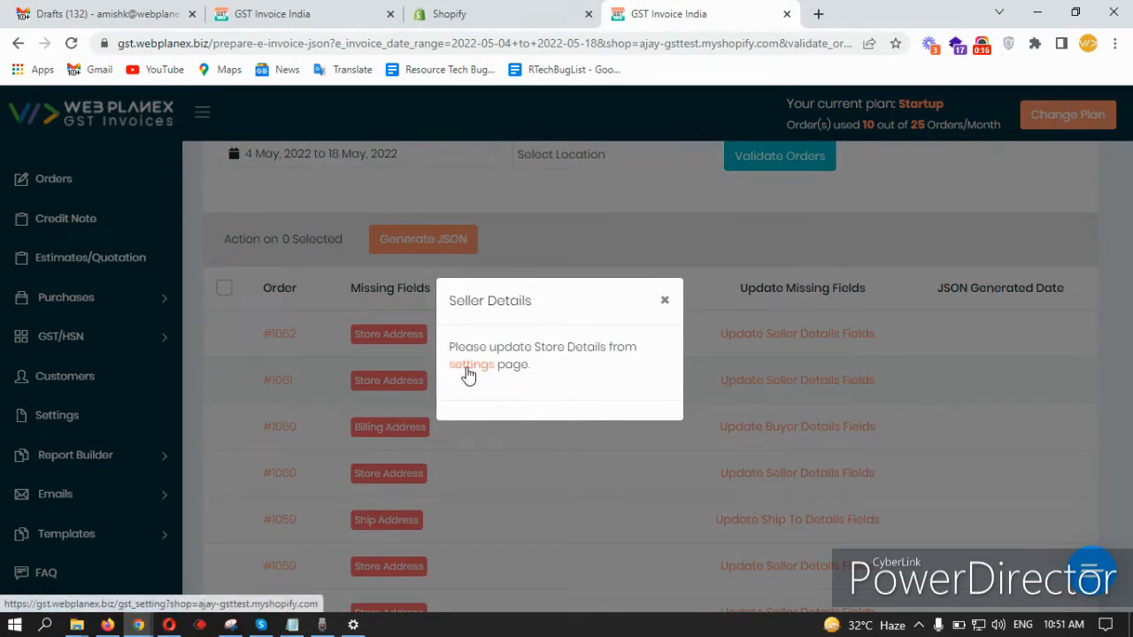
{"action": "left_click", "coordinate": [469, 366]}
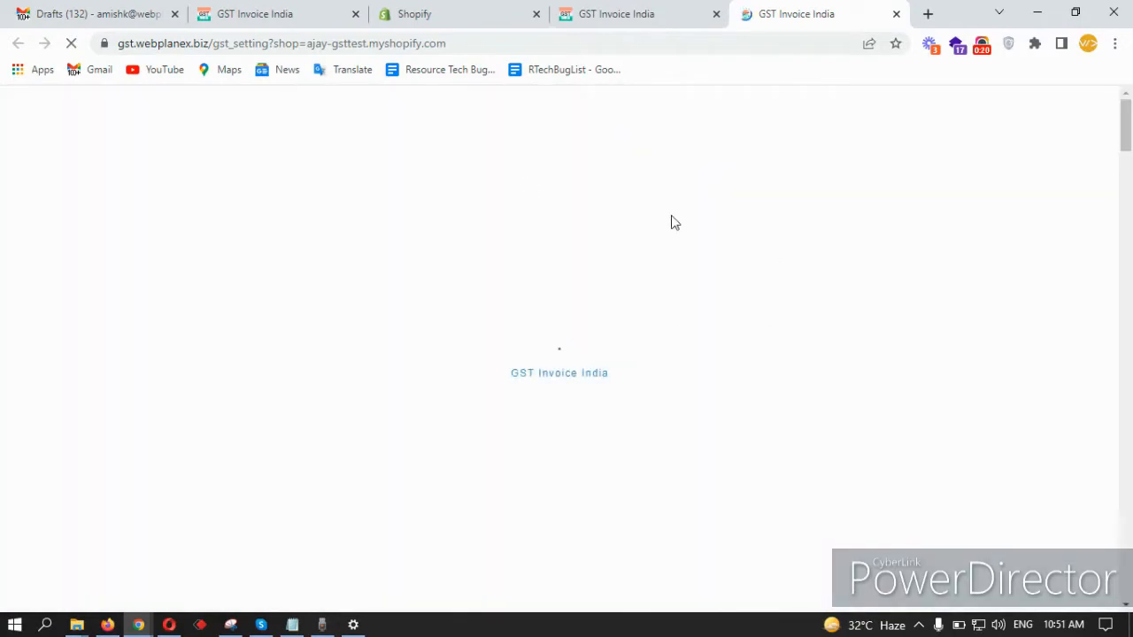
{"action": "scroll", "coordinate": [437, 509], "scroll_direction": "down", "scroll_amount": 2}
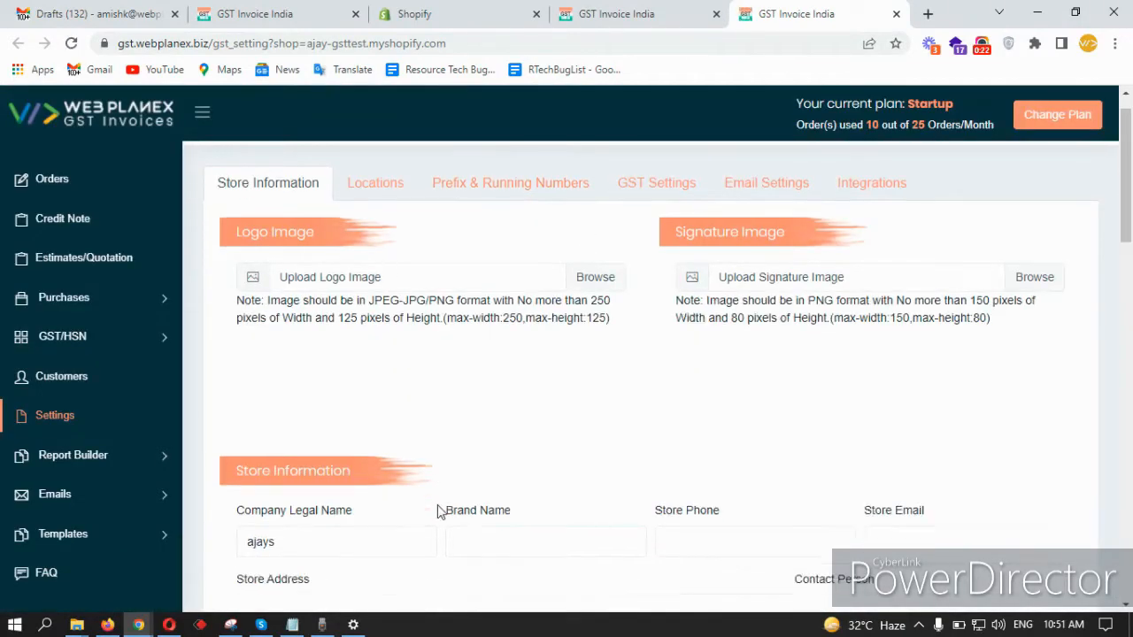
{"action": "scroll", "coordinate": [438, 506], "scroll_direction": "up", "scroll_amount": 2}
{"action": "scroll", "coordinate": [437, 506], "scroll_direction": "down", "scroll_amount": 2}
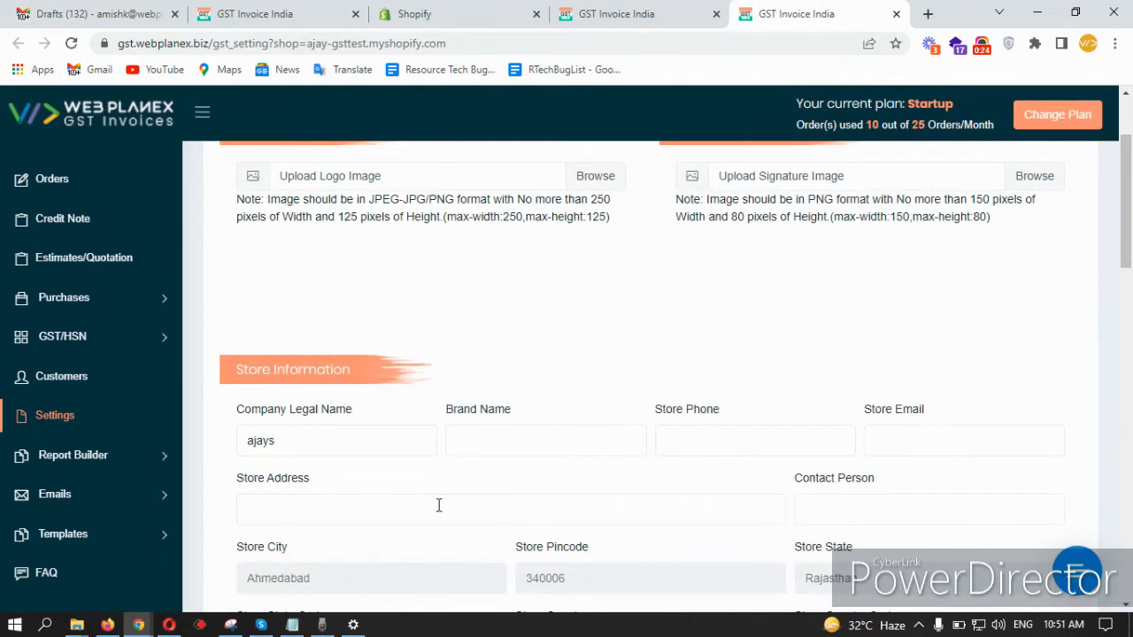
{"action": "scroll", "coordinate": [438, 505], "scroll_direction": "down", "scroll_amount": 2}
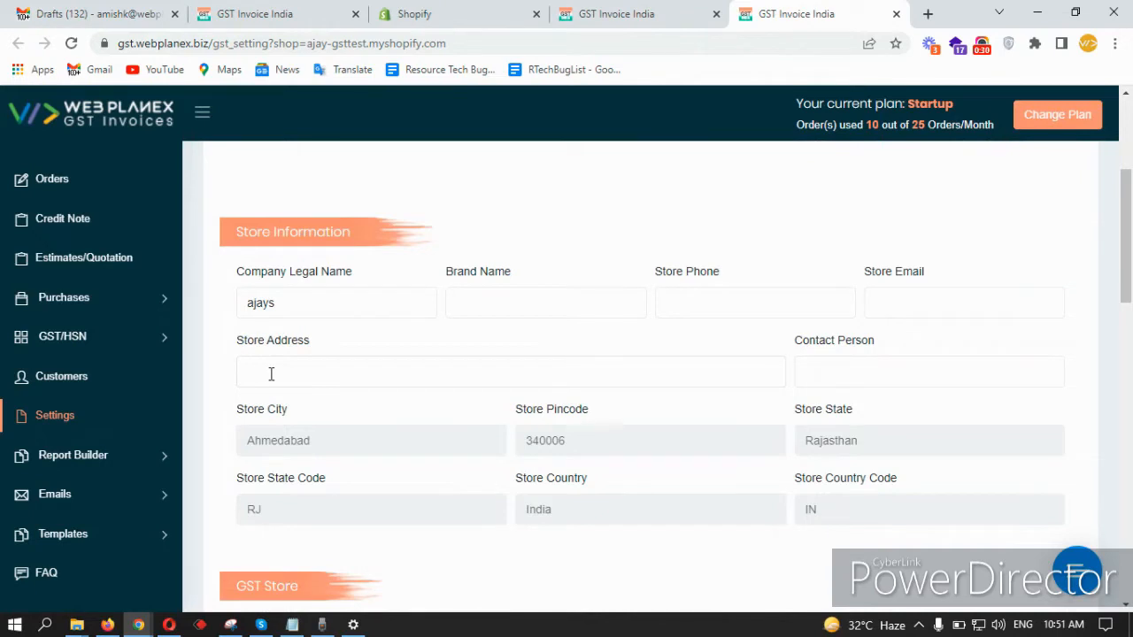
- Enter a placeholder Store Address with street, city and state in Store Information and save the GST settings
{"action": "type", "text": "test store"}
{"action": "type", "text": ","}
{"action": "key", "text": "BackSpace"}
{"action": "key", "text": "BackSpace"}
{"action": "type", "text": "address will go here. stree no"}
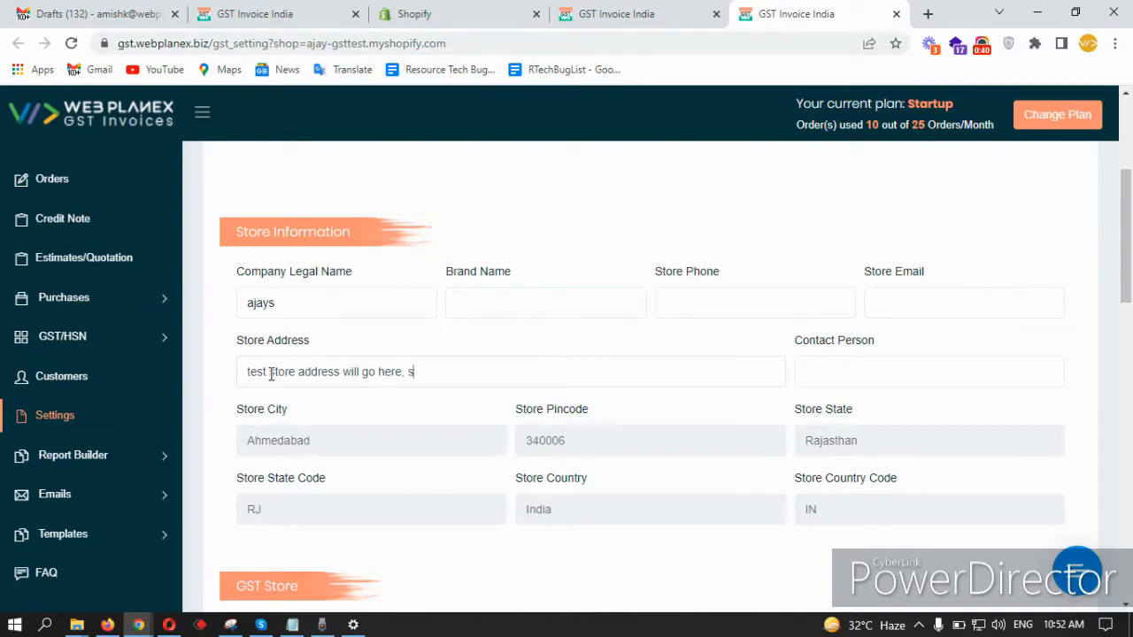
{"action": "key", "text": "BackSpace"}
{"action": "key", "text": "BackSpace"}
{"action": "key", "text": "BackSpace"}
{"action": "key", "text": "BackSpace"}
{"action": "key", "text": "BackSpace"}
{"action": "key", "text": "BackSpace"}
{"action": "type", "text": "reet nu"}
{"action": "key", "text": "BackSpace"}
{"action": "type", "text": "umber 2, Ahme"}
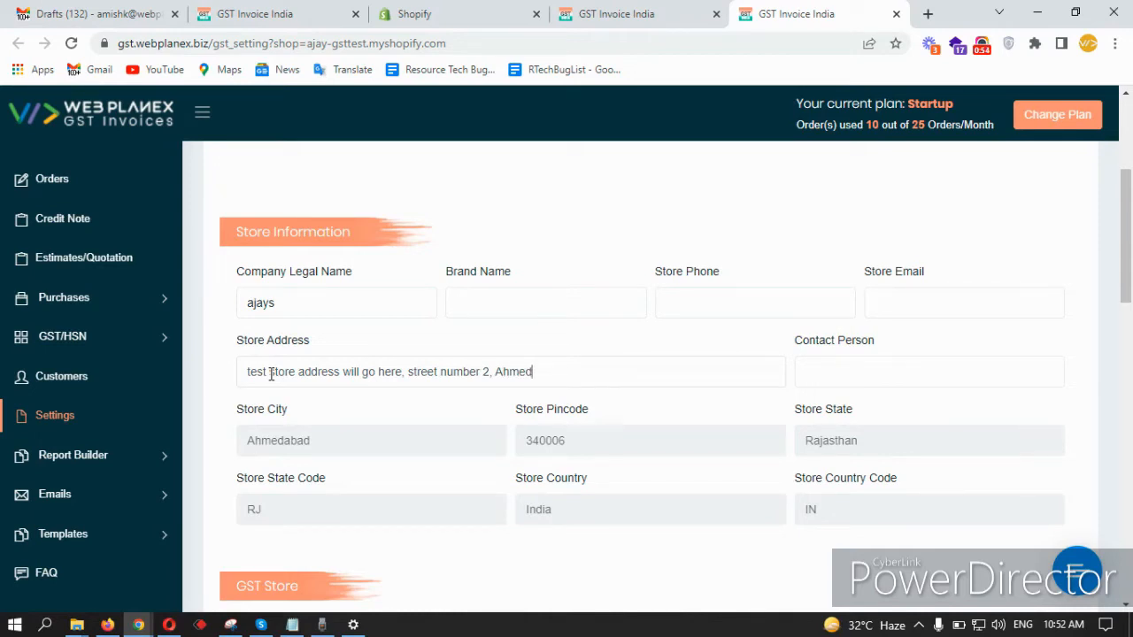
{"action": "type", "text": "d, Gujarat"}
{"action": "scroll", "coordinate": [289, 432], "scroll_direction": "down", "scroll_amount": 5}
{"action": "scroll", "coordinate": [277, 532], "scroll_direction": "down", "scroll_amount": 8}
{"action": "left_click", "coordinate": [265, 345]}
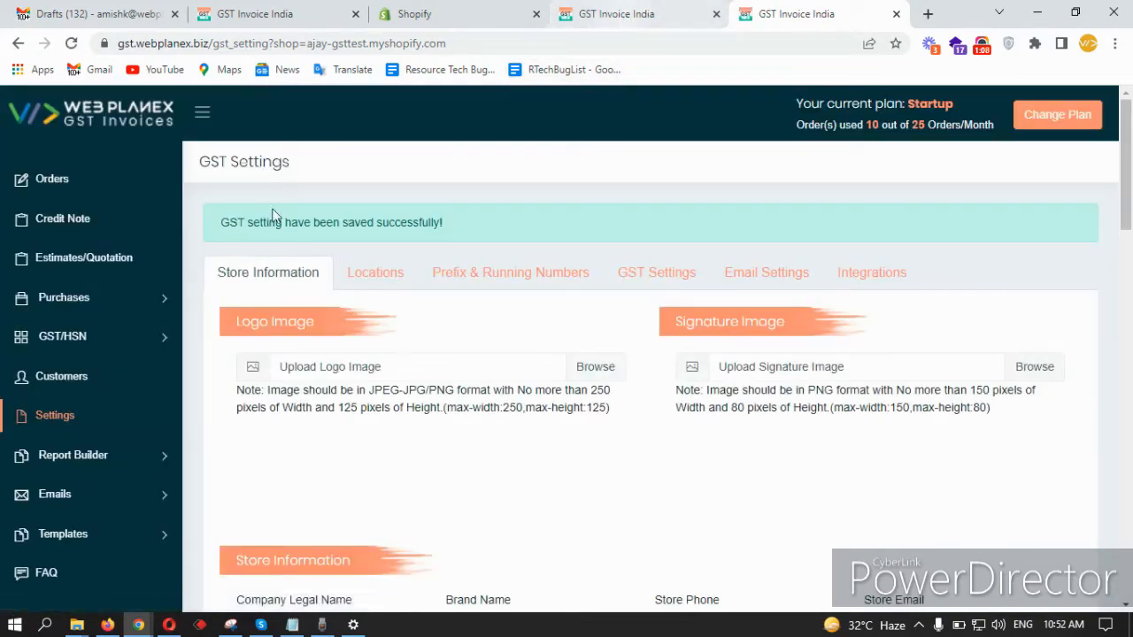
- Return to the e-invoice order list, dismiss the Seller Details dialog and validate the orders again
{"action": "triple_click", "coordinate": [260, 217]}
{"action": "left_click", "coordinate": [620, 14]}
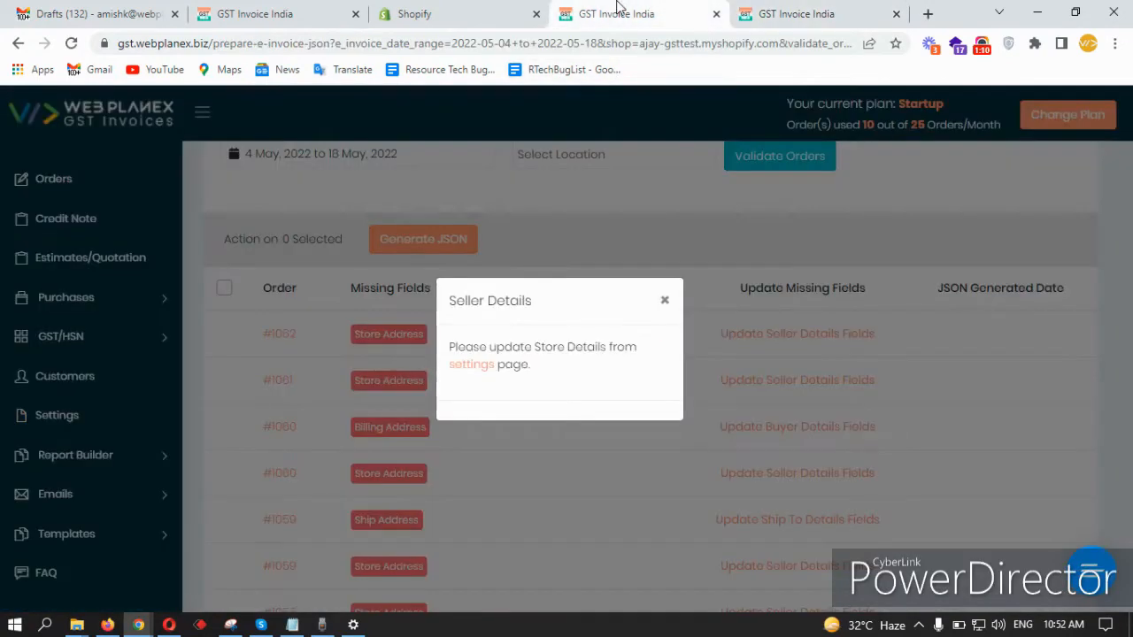
{"action": "left_click", "coordinate": [664, 299]}
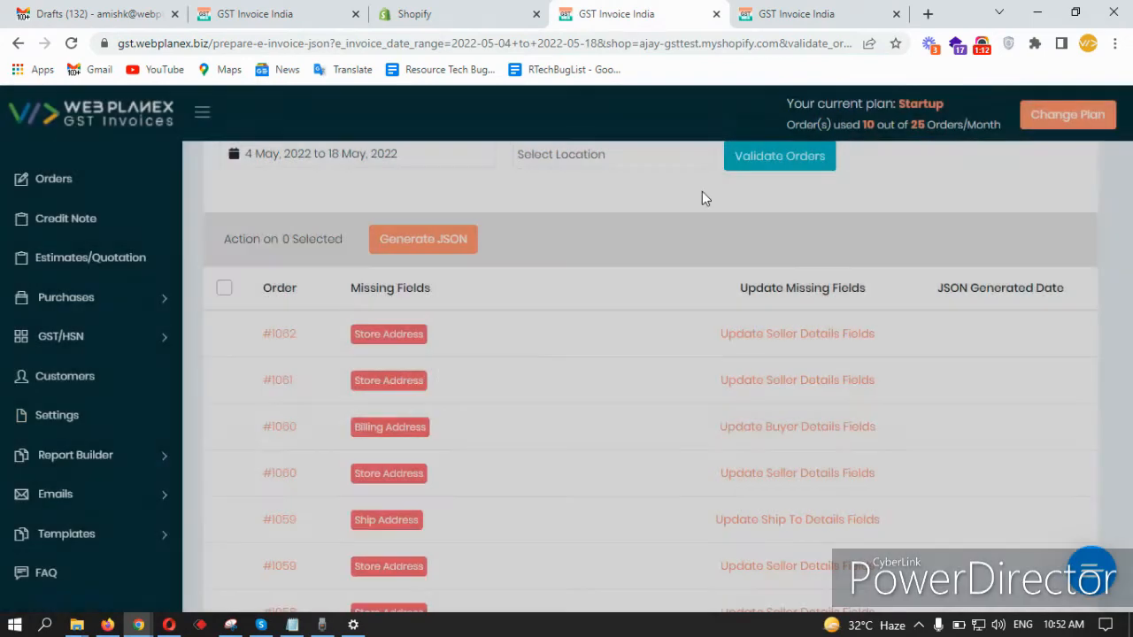
{"action": "left_click", "coordinate": [769, 169]}
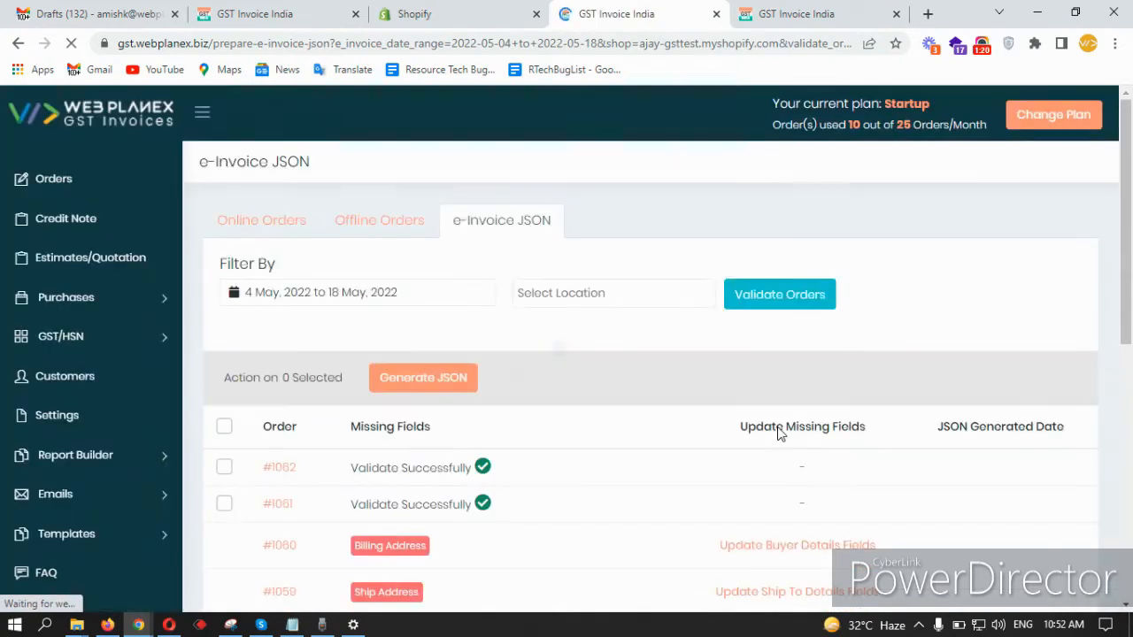
- Fill in the missing Billing Address of order #1060 with "buyuer billing will go here." and update it
{"action": "scroll", "coordinate": [779, 433], "scroll_direction": "down", "scroll_amount": 5}
{"action": "scroll", "coordinate": [779, 434], "scroll_direction": "up", "scroll_amount": 4}
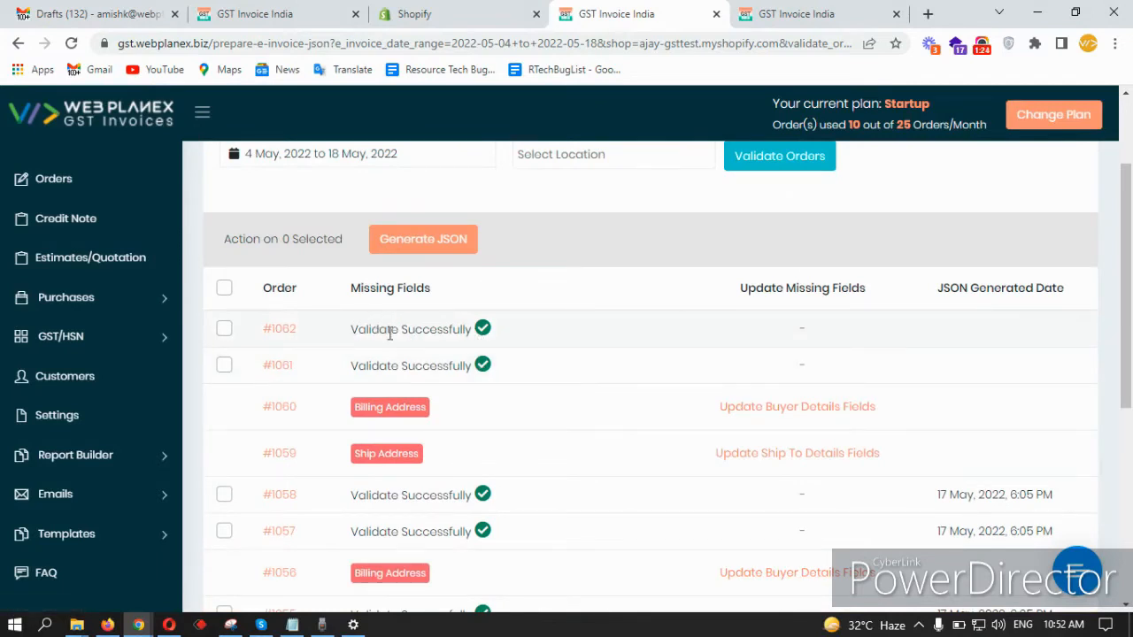
{"action": "scroll", "coordinate": [834, 417], "scroll_direction": "down", "scroll_amount": 2}
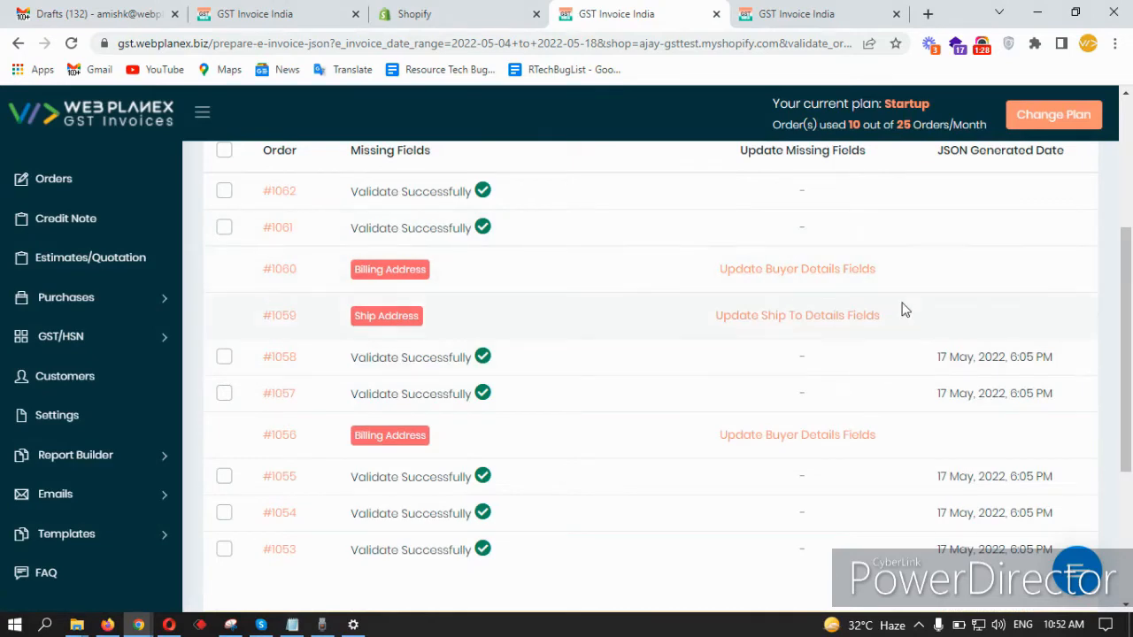
{"action": "scroll", "coordinate": [857, 489], "scroll_direction": "down", "scroll_amount": 3}
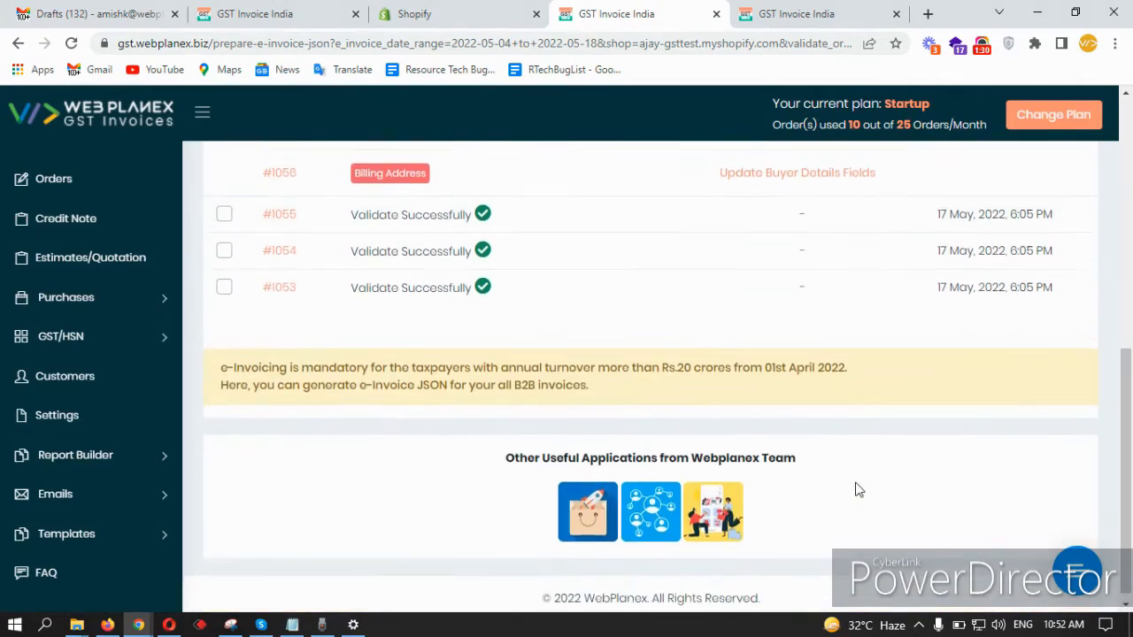
{"action": "scroll", "coordinate": [857, 489], "scroll_direction": "up", "scroll_amount": 3}
{"action": "scroll", "coordinate": [856, 489], "scroll_direction": "up", "scroll_amount": 2}
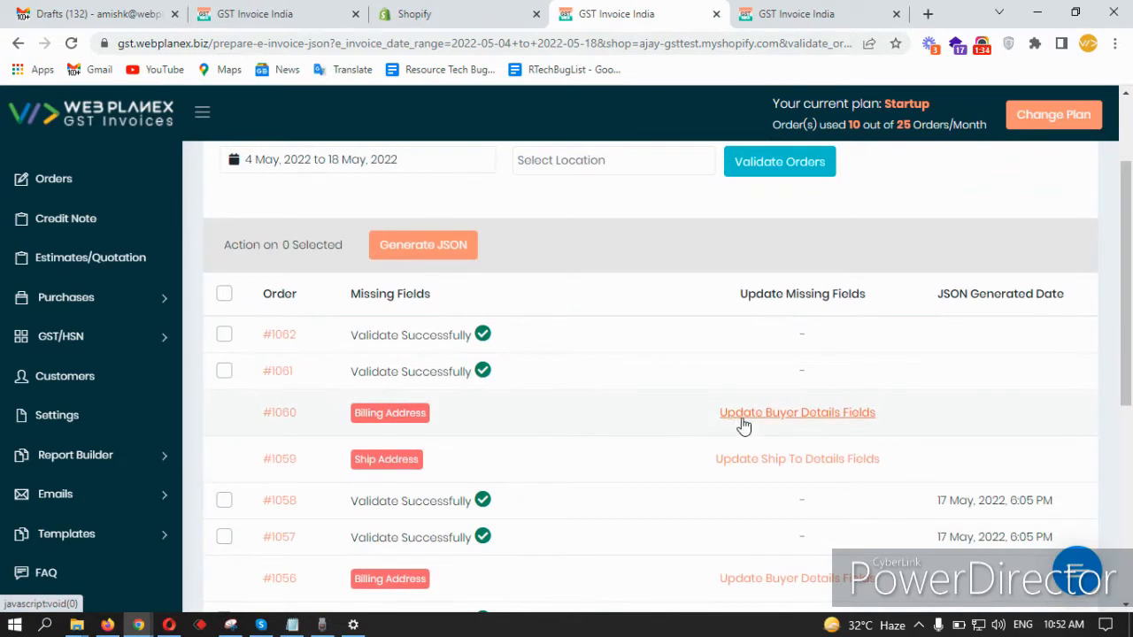
{"action": "left_click", "coordinate": [839, 414]}
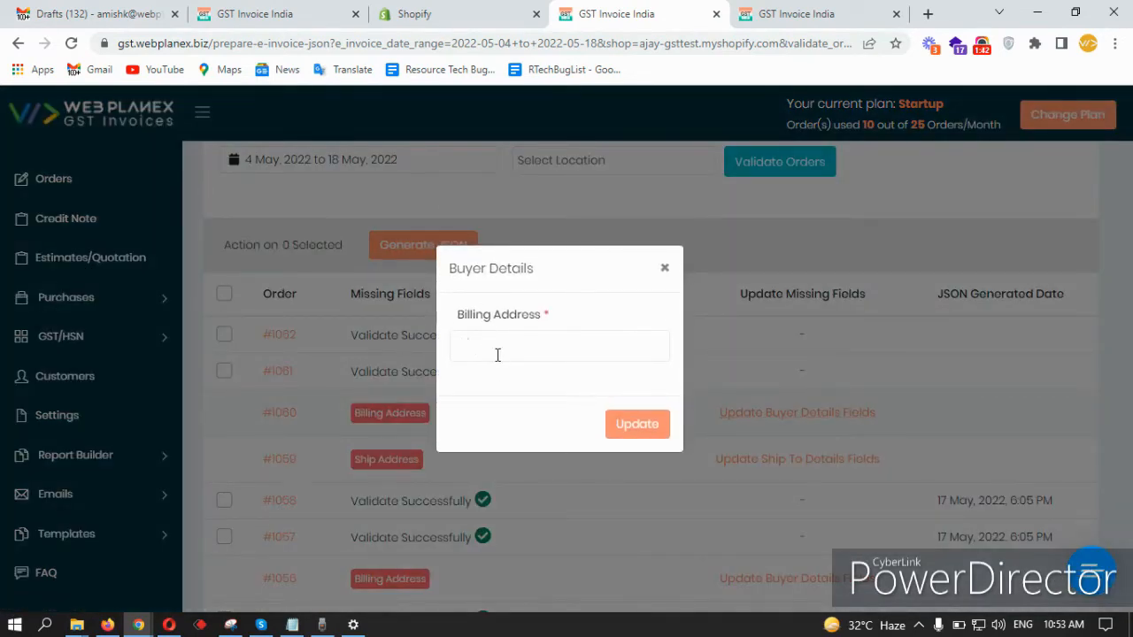
{"action": "type", "text": "buyuer billing will go here."}
{"action": "left_click", "coordinate": [641, 433]}
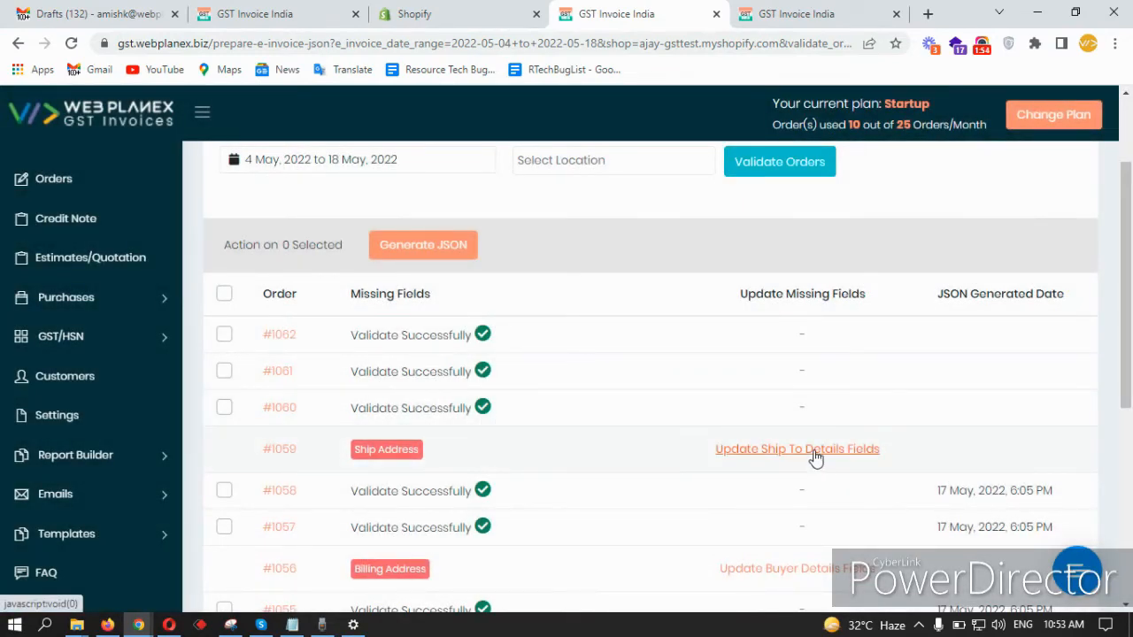
- Fill in the missing Ship Address of order #1059 with "ship address will go here." and update it
{"action": "left_click", "coordinate": [815, 458]}
{"action": "left_click", "coordinate": [528, 353]}
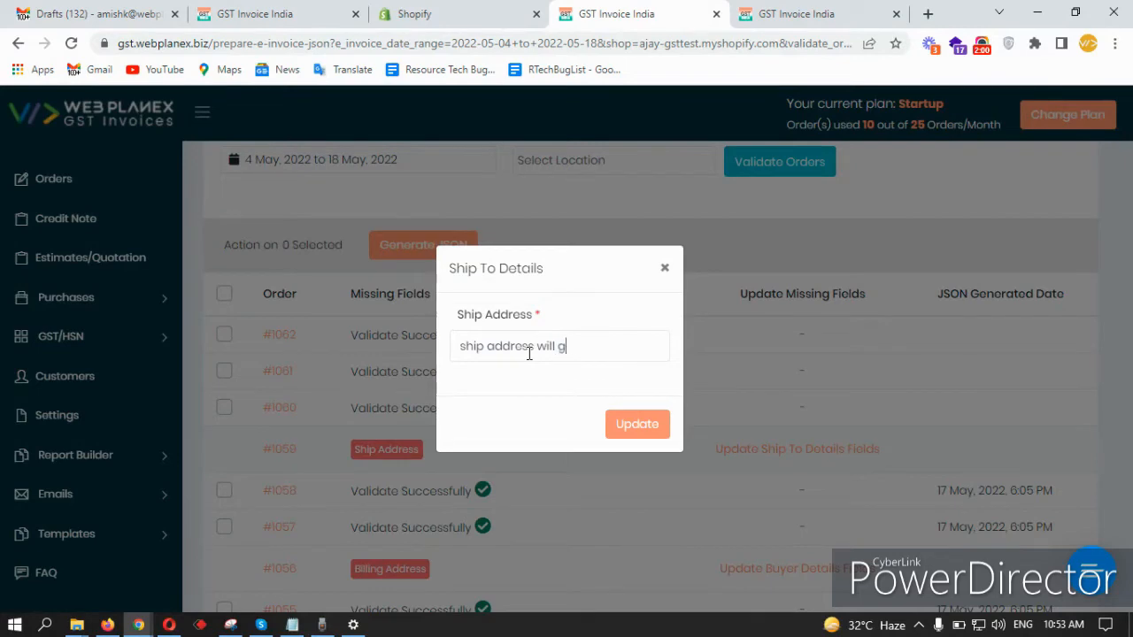
{"action": "left_click", "coordinate": [647, 436]}
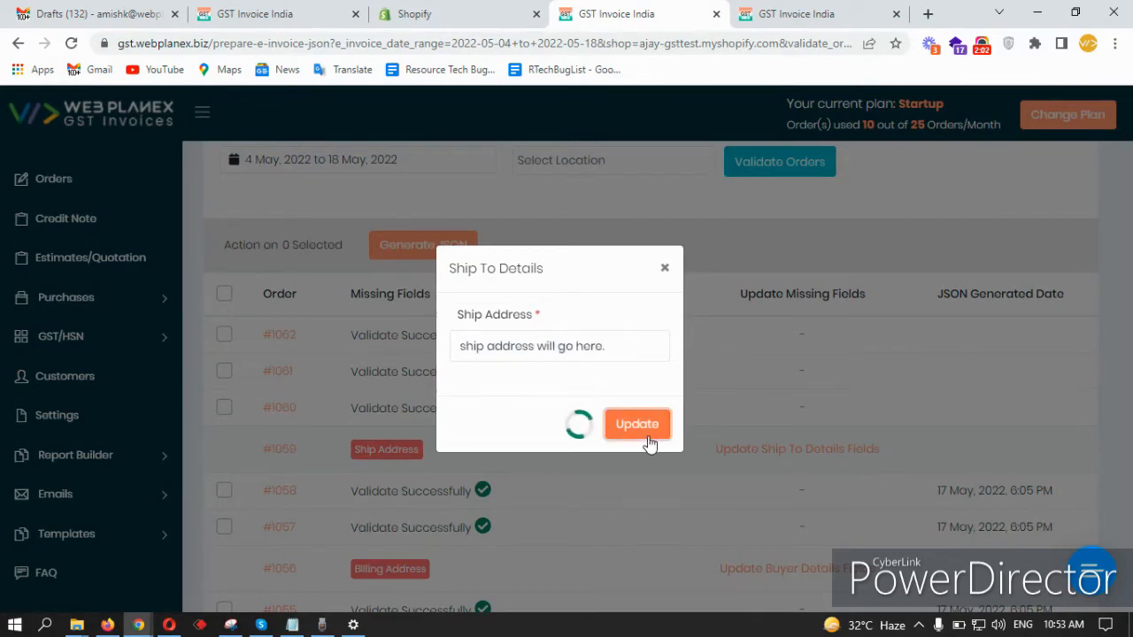
- Fill in the missing Billing Address of order #1056 with "buyer billing address" and update it
{"action": "scroll", "coordinate": [647, 441], "scroll_direction": "down", "scroll_amount": 3}
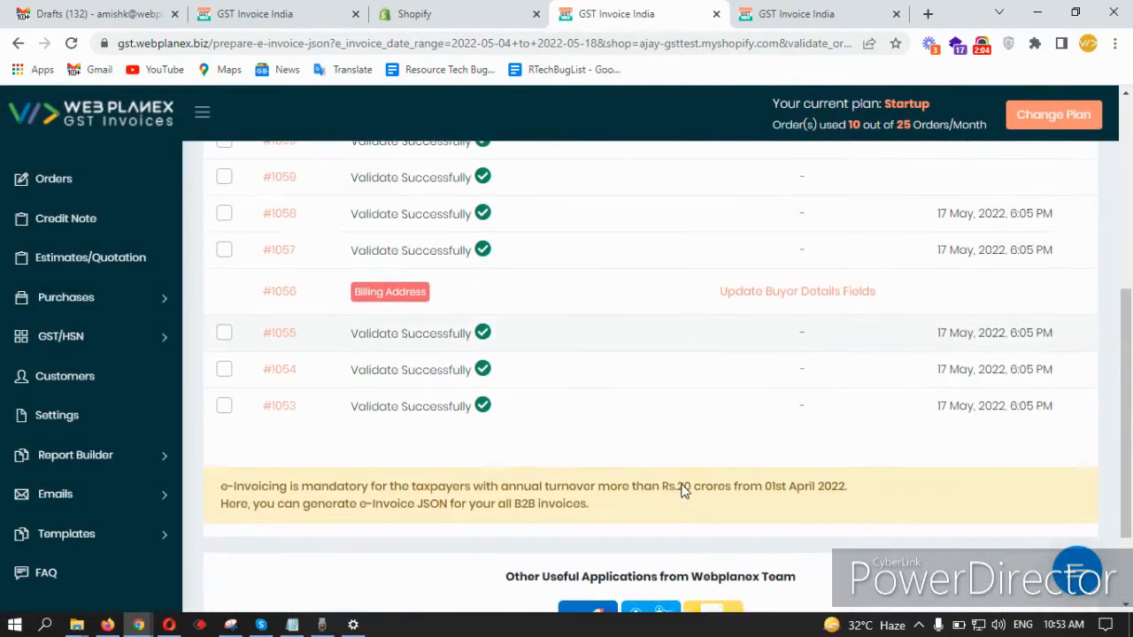
{"action": "scroll", "coordinate": [546, 447], "scroll_direction": "up", "scroll_amount": 2}
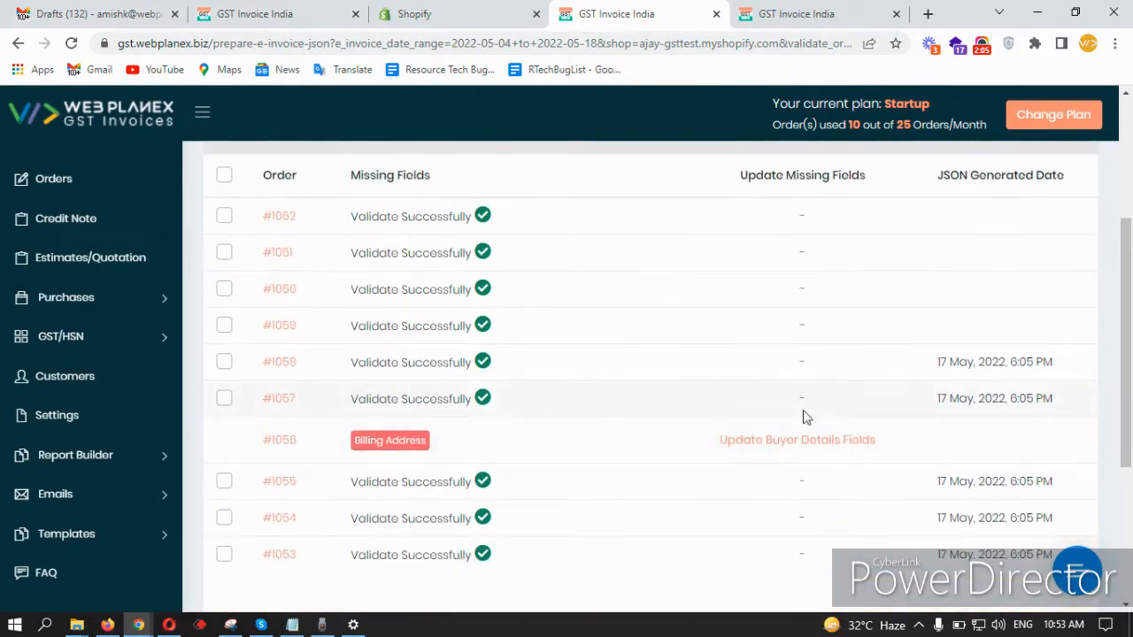
{"action": "left_click", "coordinate": [775, 445]}
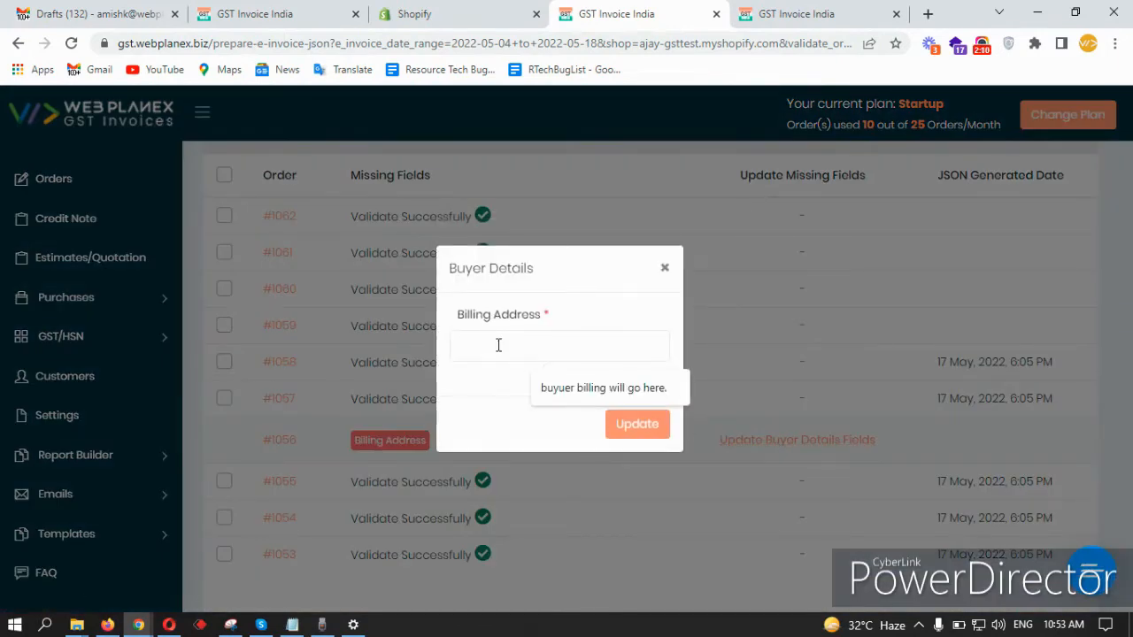
{"action": "type", "text": "buyer billing add"}
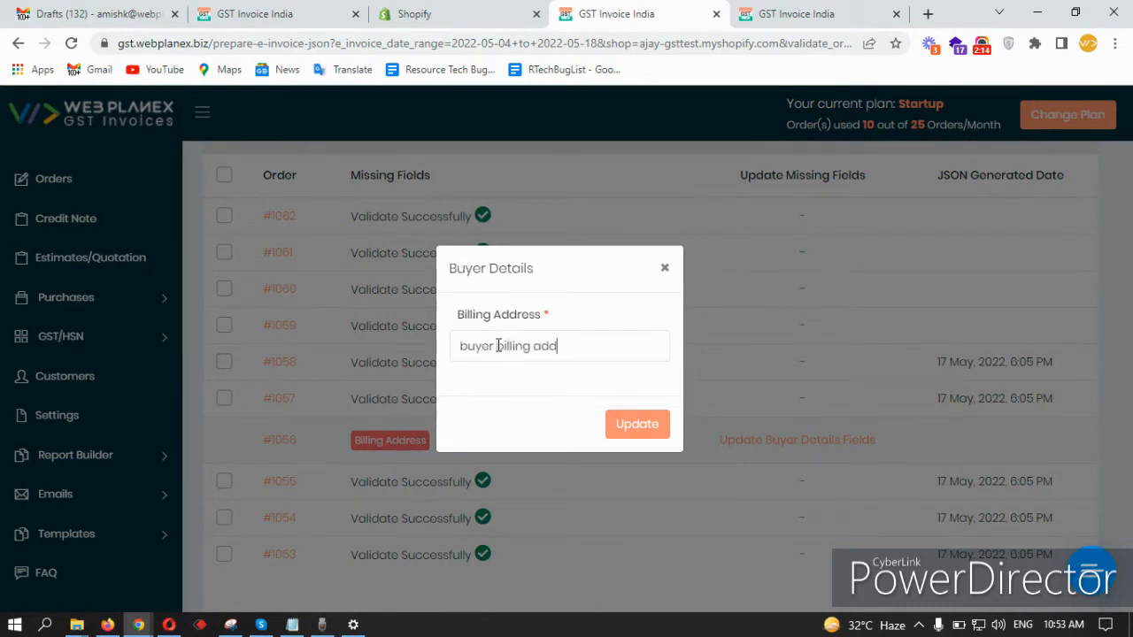
{"action": "type", "text": "ress"}
{"action": "left_click", "coordinate": [637, 423]}
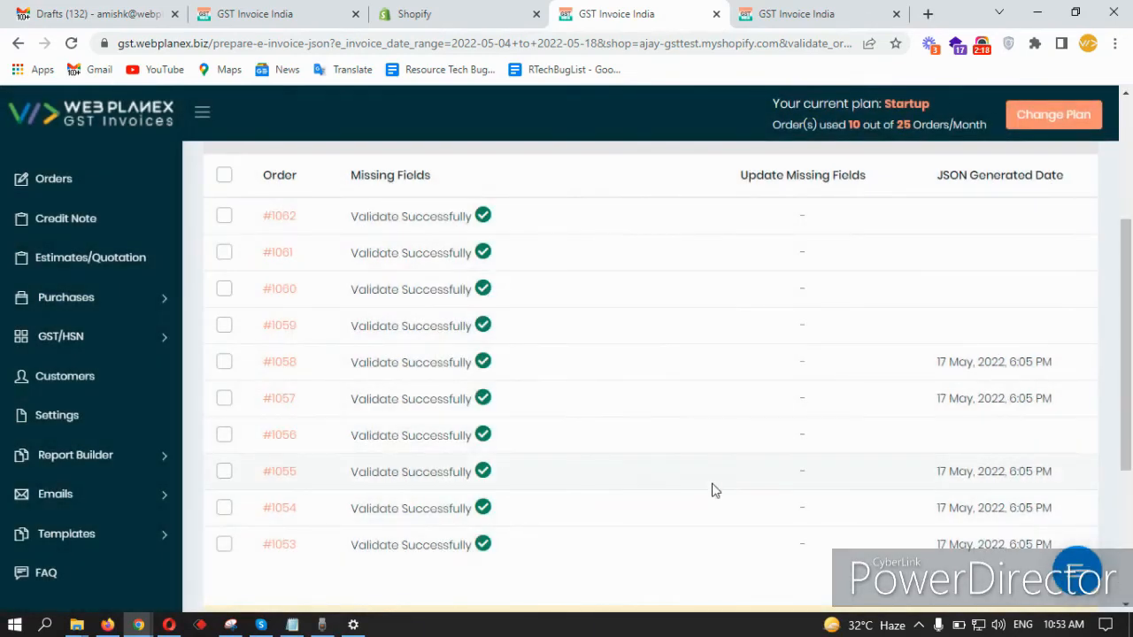
- Examine the validated orders and their JSON Generated Date entries, briefly selecting orders #1058 and #1057
{"action": "scroll", "coordinate": [607, 445], "scroll_direction": "up", "scroll_amount": 3}
{"action": "scroll", "coordinate": [532, 516], "scroll_direction": "down", "scroll_amount": 5}
{"action": "scroll", "coordinate": [532, 516], "scroll_direction": "up", "scroll_amount": 2}
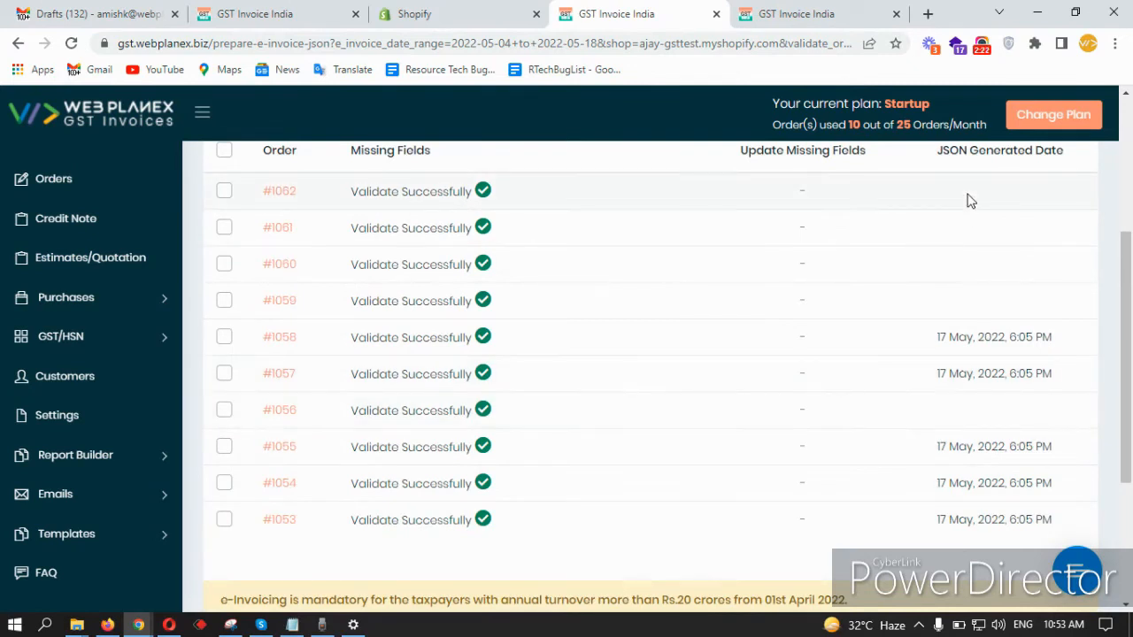
{"action": "mouse_move", "coordinate": [938, 339]}
{"action": "left_mouse_down"}
{"action": "mouse_move", "coordinate": [1053, 342]}
{"action": "mouse_move", "coordinate": [935, 340]}
{"action": "left_mouse_up"}
{"action": "left_click", "coordinate": [933, 346]}
{"action": "left_click", "coordinate": [223, 343]}
{"action": "left_click", "coordinate": [224, 371]}
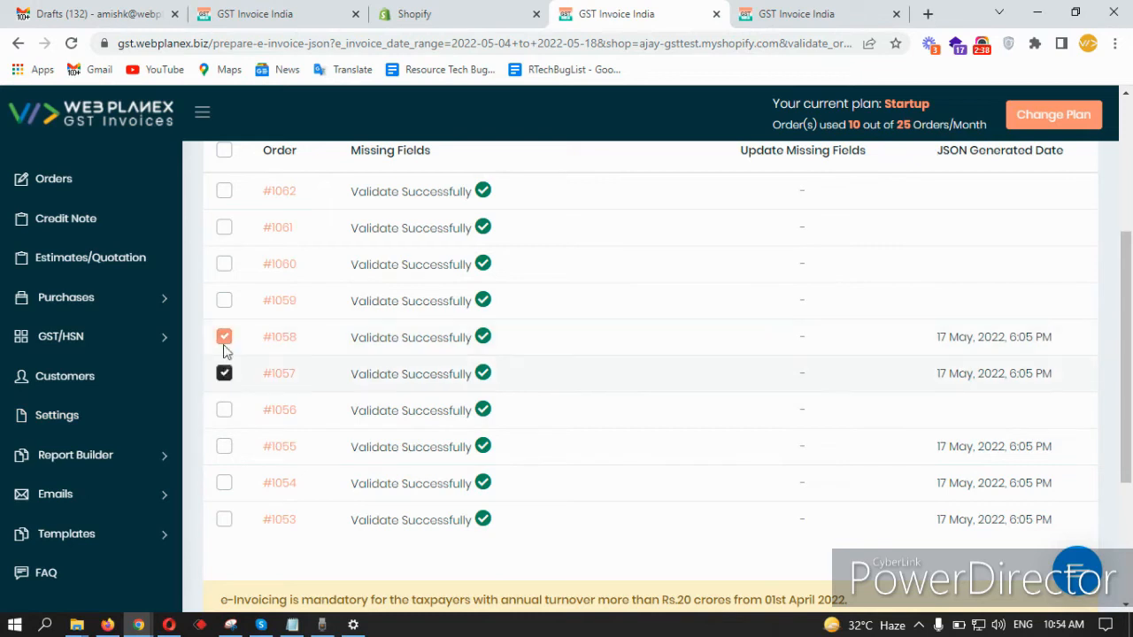
{"action": "left_click_drag", "start_coordinate": [937, 339], "coordinate": [1059, 337]}
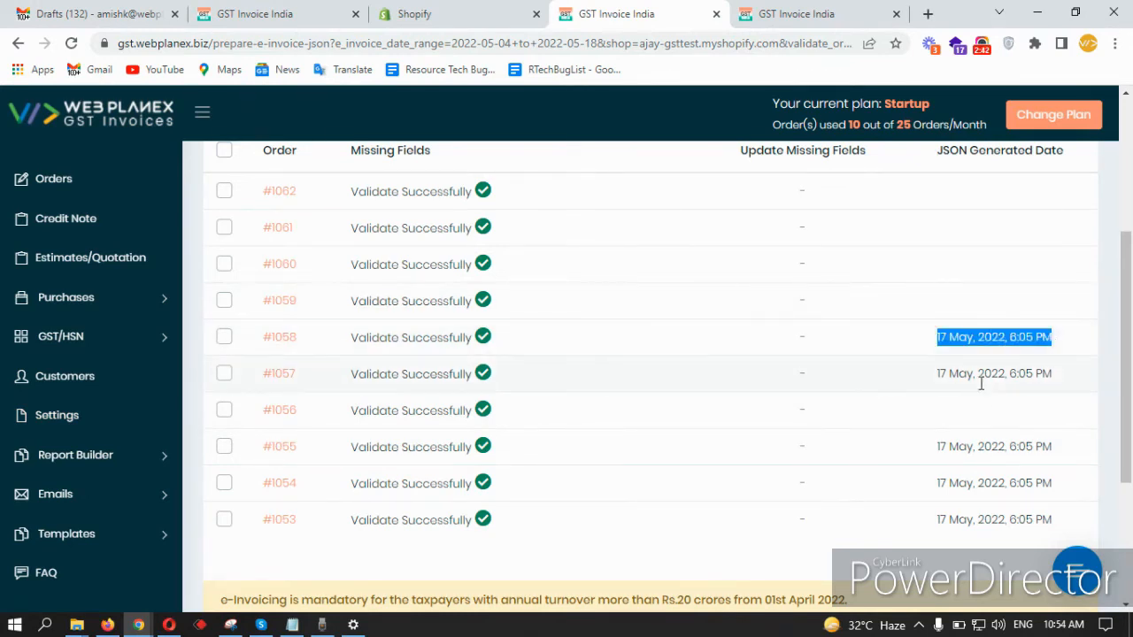
{"action": "scroll", "coordinate": [980, 384], "scroll_direction": "up", "scroll_amount": 2}
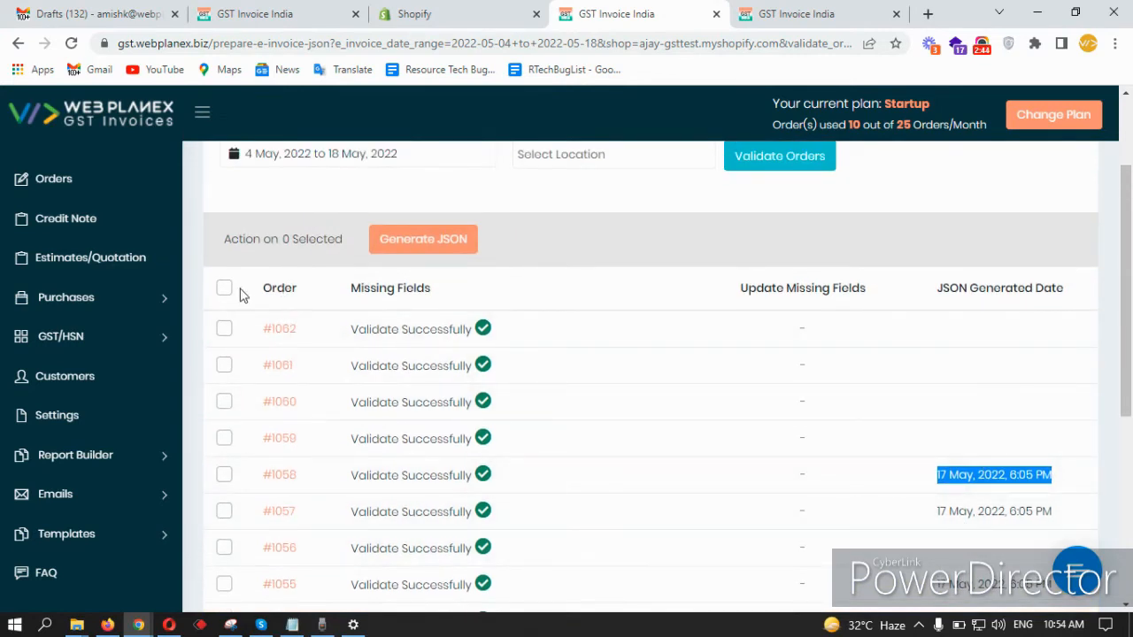
{"action": "left_click", "coordinate": [225, 290]}
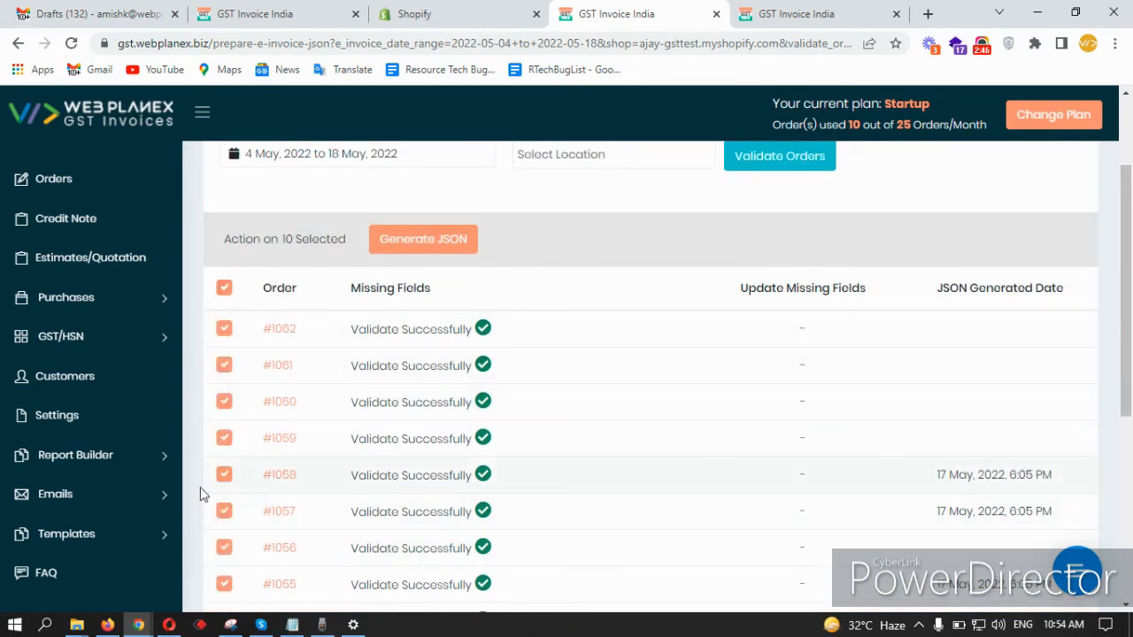
{"action": "left_click", "coordinate": [225, 476]}
{"action": "left_click", "coordinate": [224, 511]}
{"action": "scroll", "coordinate": [240, 509], "scroll_direction": "down", "scroll_amount": 2}
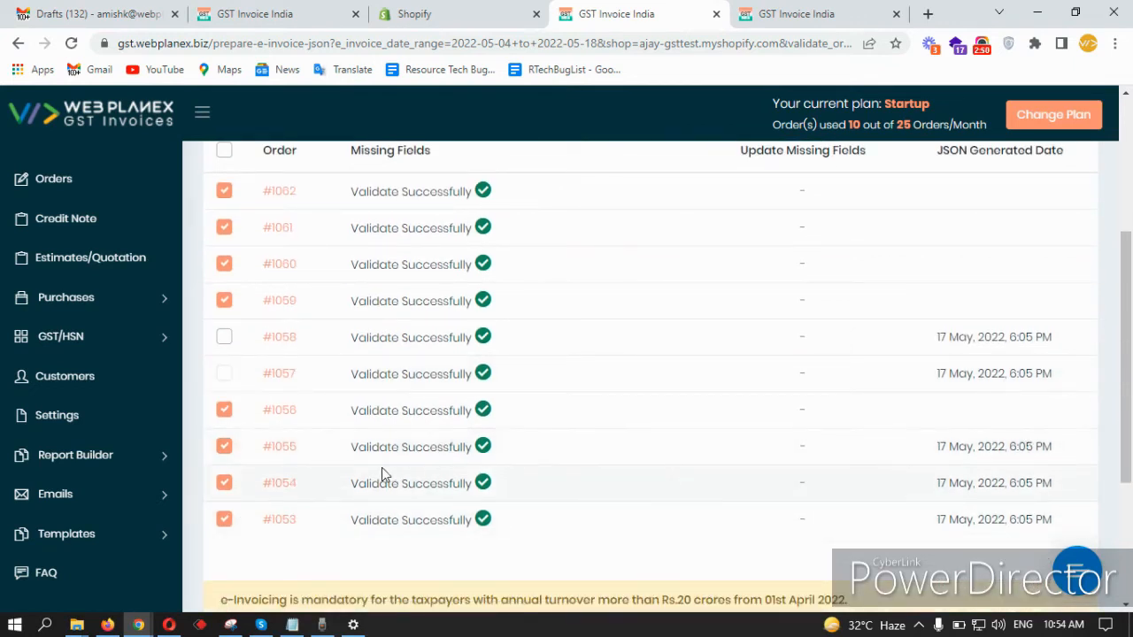
{"action": "left_click", "coordinate": [225, 447]}
{"action": "left_click", "coordinate": [225, 483]}
{"action": "left_click", "coordinate": [225, 519]}
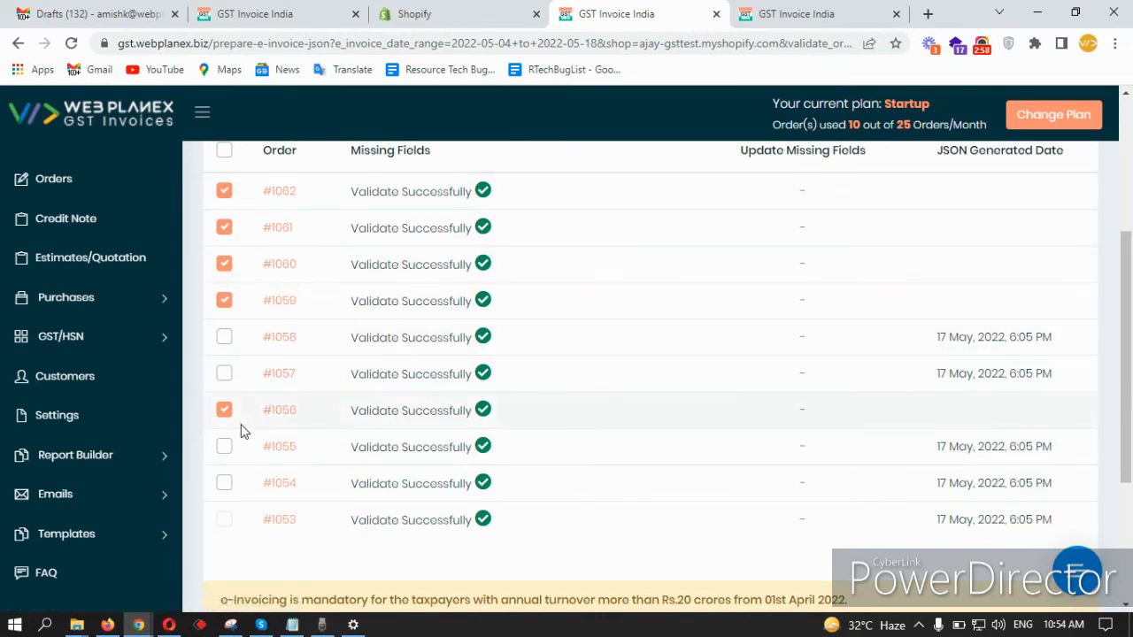
{"action": "scroll", "coordinate": [376, 381], "scroll_direction": "up", "scroll_amount": 3}
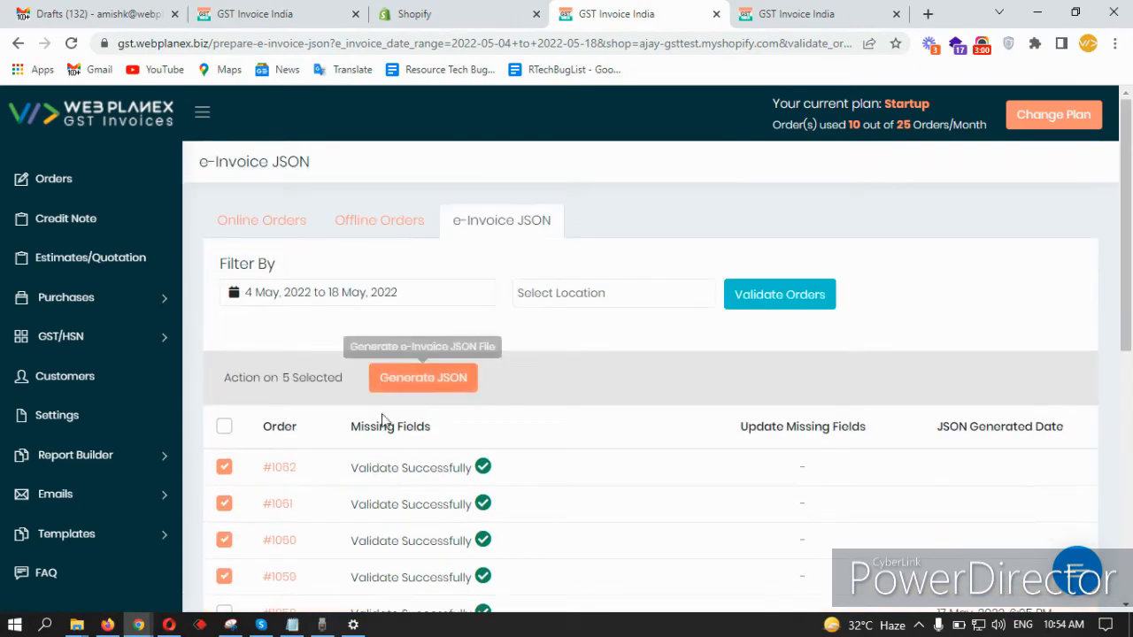
{"action": "scroll", "coordinate": [265, 283], "scroll_direction": "down", "scroll_amount": 3}
{"action": "scroll", "coordinate": [237, 442], "scroll_direction": "up", "scroll_amount": 2}
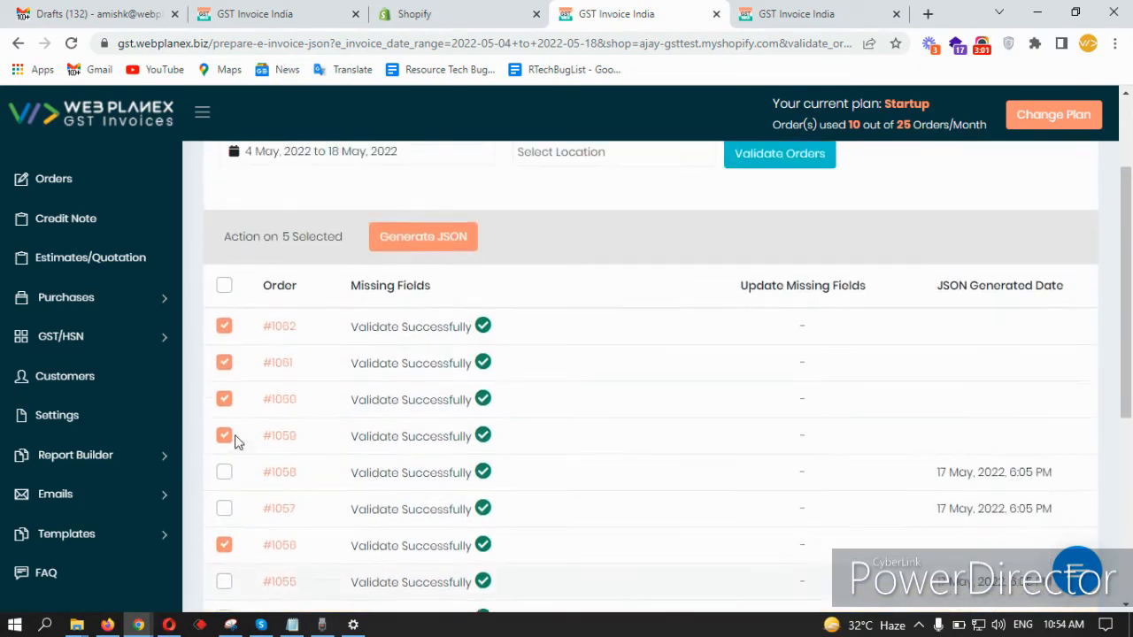
{"action": "left_click", "coordinate": [223, 289]}
{"action": "left_click", "coordinate": [226, 290]}
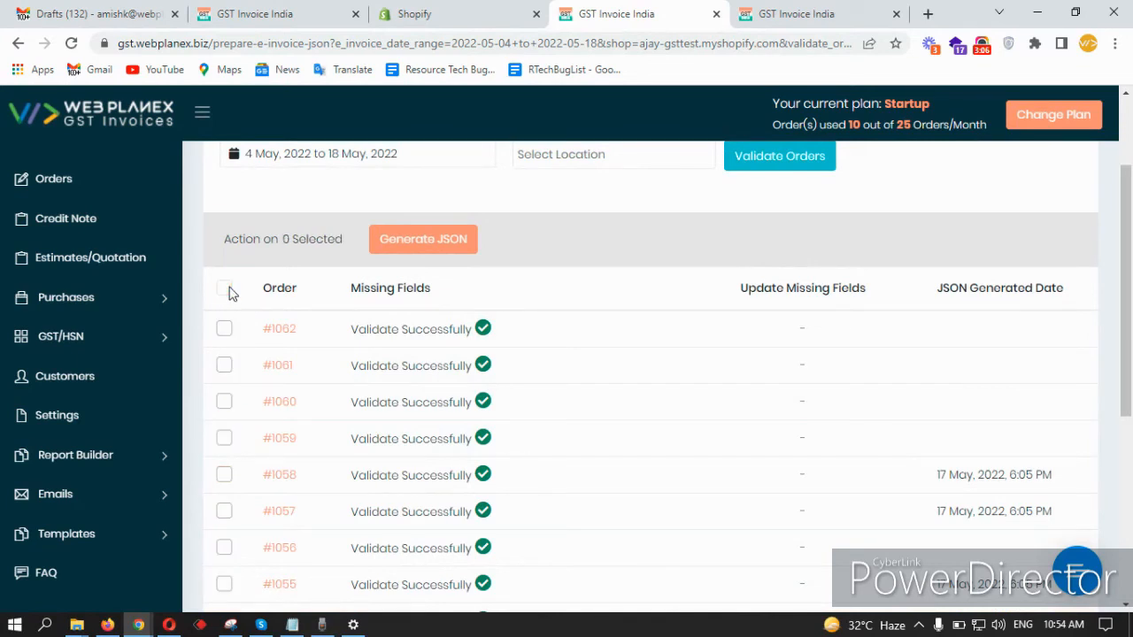
- Select all validated orders except the ones that already have a JSON Generated Date
{"action": "left_click", "coordinate": [226, 290]}
{"action": "scroll", "coordinate": [965, 468], "scroll_direction": "down", "scroll_amount": 2}
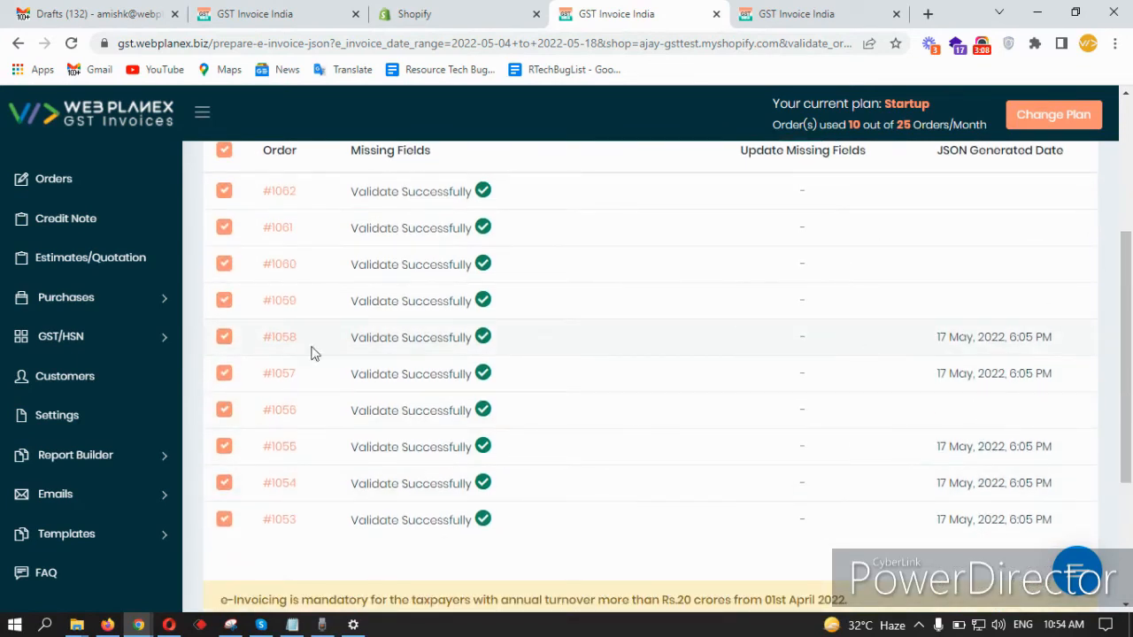
{"action": "left_click", "coordinate": [225, 339]}
{"action": "left_click", "coordinate": [226, 376]}
{"action": "left_click", "coordinate": [226, 447]}
{"action": "left_click", "coordinate": [224, 482]}
{"action": "left_click", "coordinate": [224, 520]}
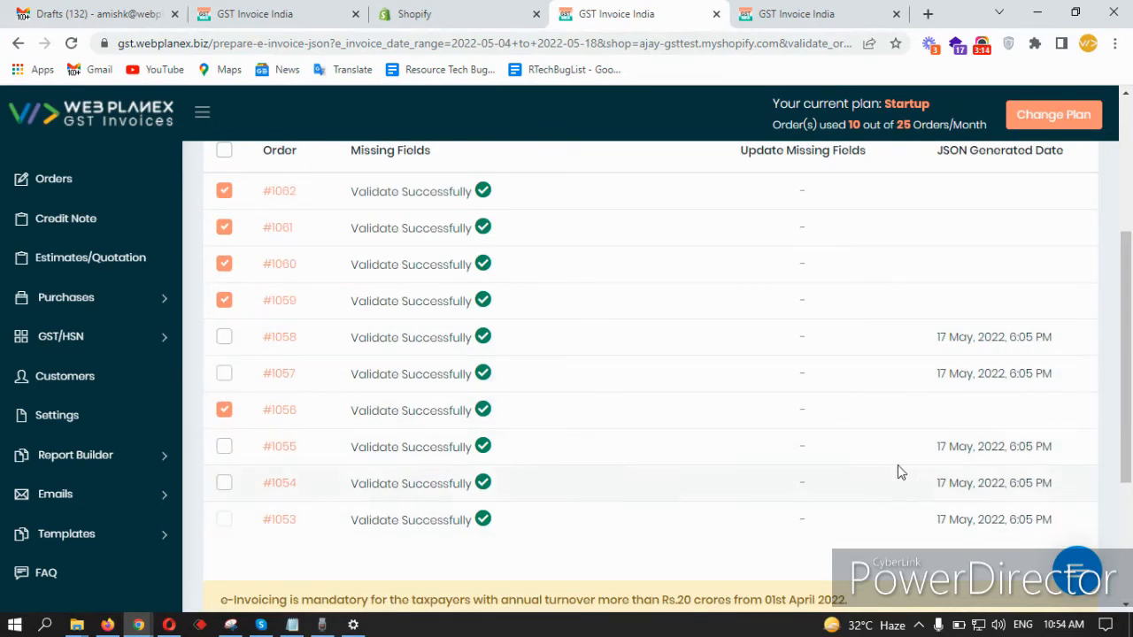
- Generate the e-Invoice JSON file for the selected orders
{"action": "scroll", "coordinate": [781, 529], "scroll_direction": "up", "scroll_amount": 2}
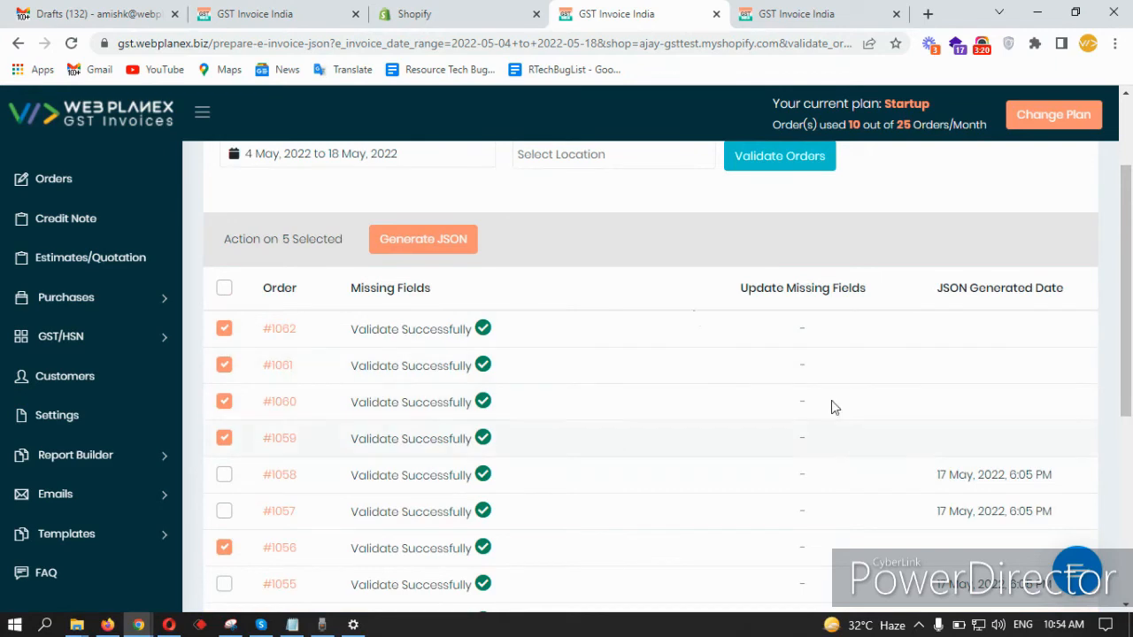
{"action": "scroll", "coordinate": [699, 418], "scroll_direction": "down", "scroll_amount": 2}
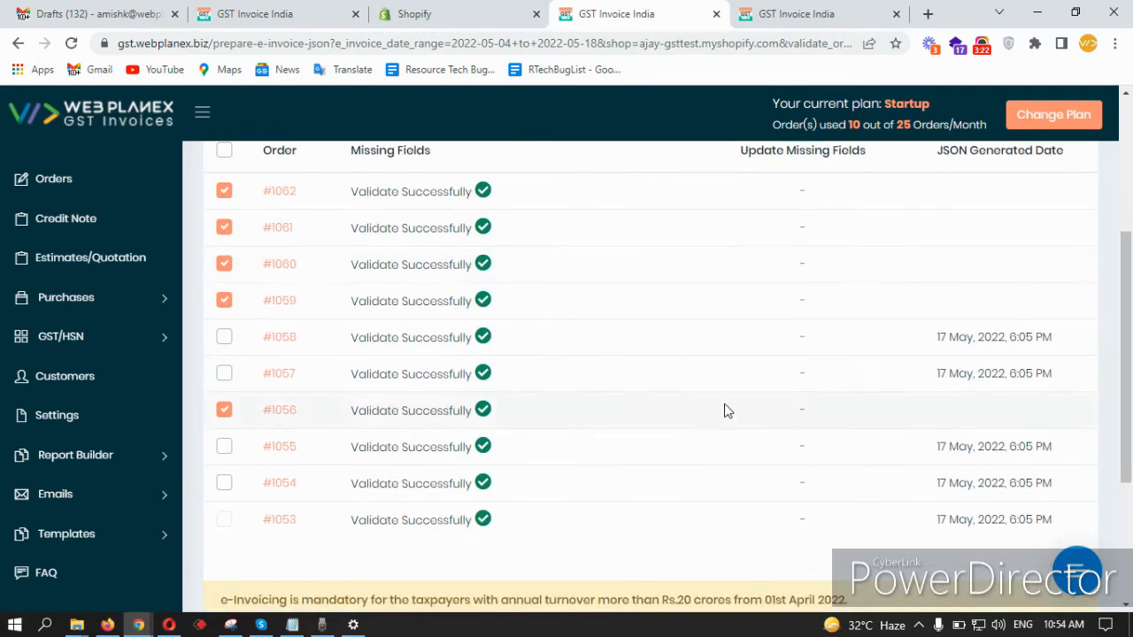
{"action": "scroll", "coordinate": [724, 410], "scroll_direction": "up", "scroll_amount": 4}
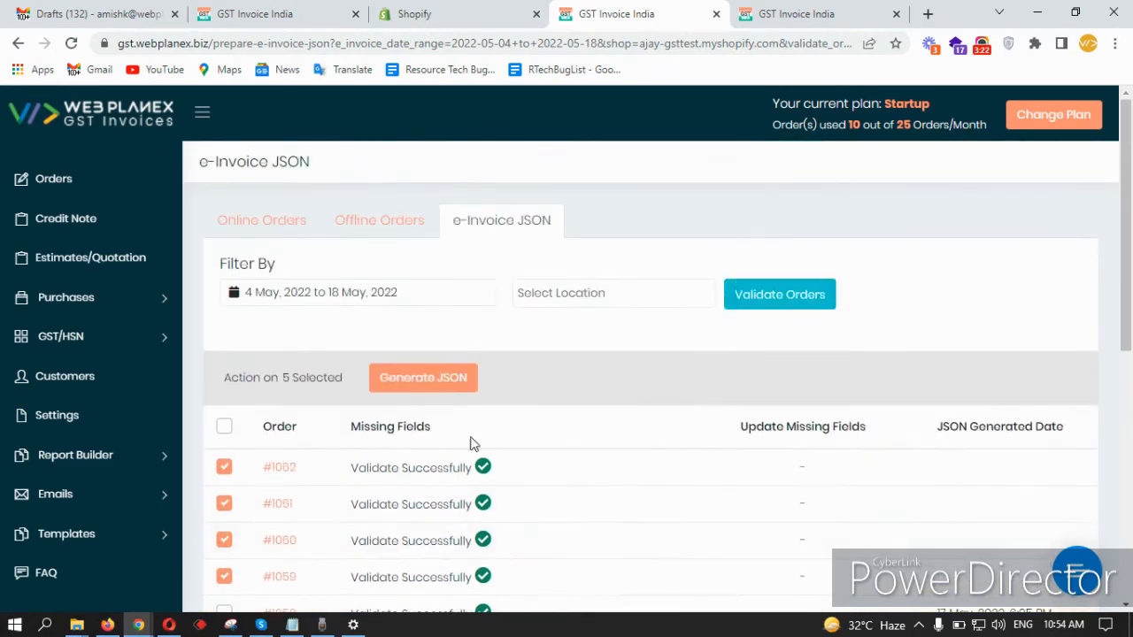
{"action": "left_click", "coordinate": [424, 381]}
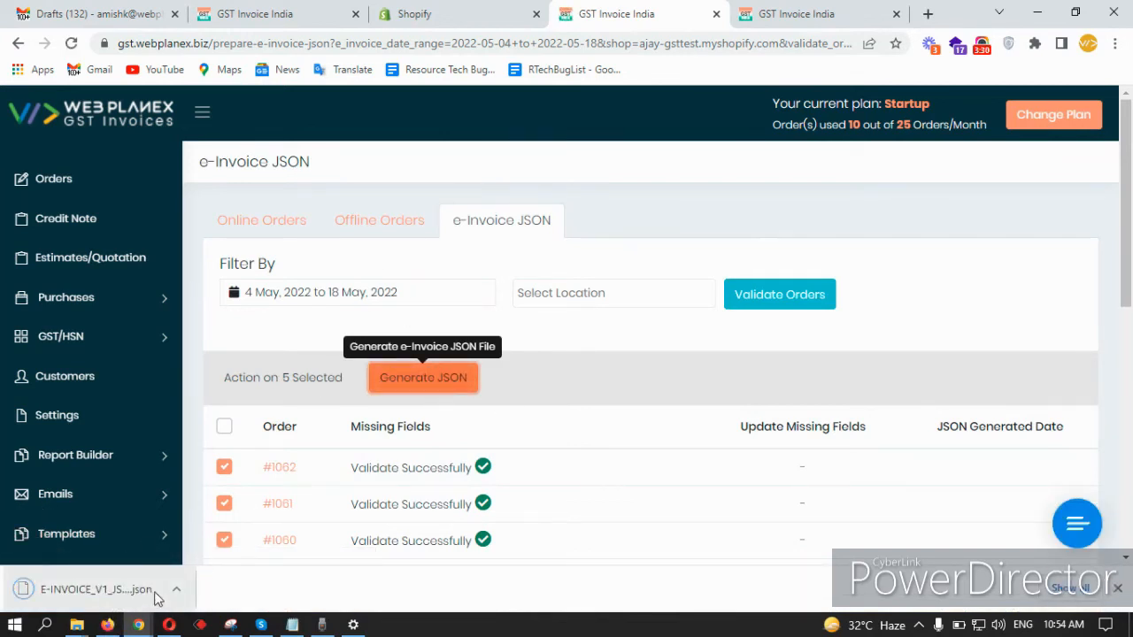
- Validate the orders again for 4 May, 2022 to 18 May, 2022 and check the JSON Generated Date of the exported orders
{"action": "left_click", "coordinate": [799, 305]}
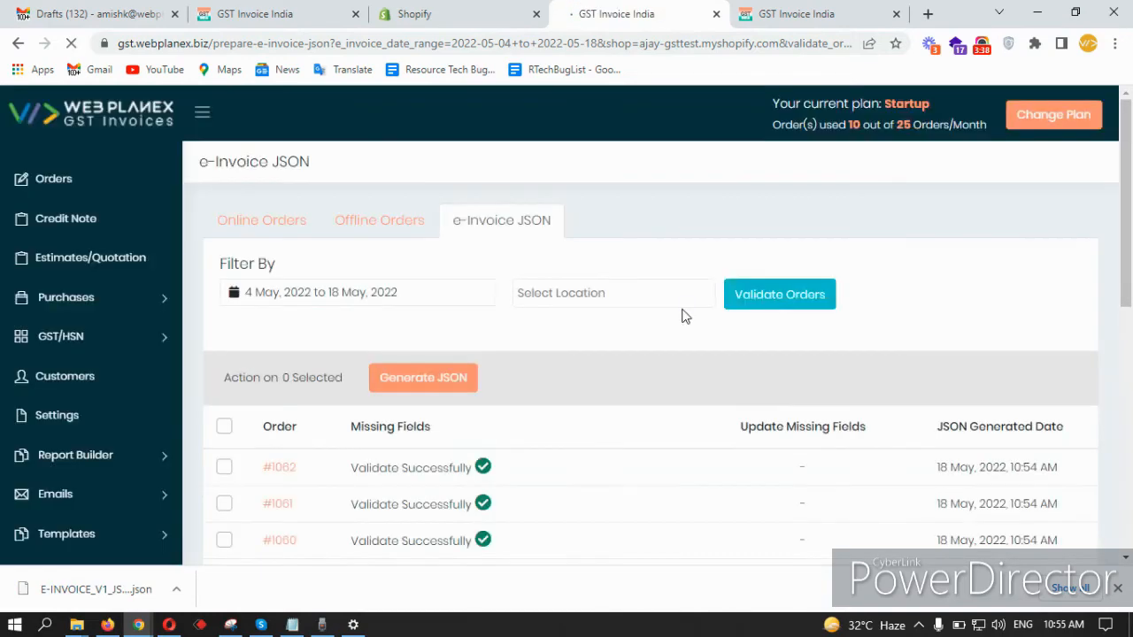
{"action": "scroll", "coordinate": [681, 315], "scroll_direction": "down", "scroll_amount": 3}
{"action": "scroll", "coordinate": [976, 334], "scroll_direction": "down", "scroll_amount": 2}
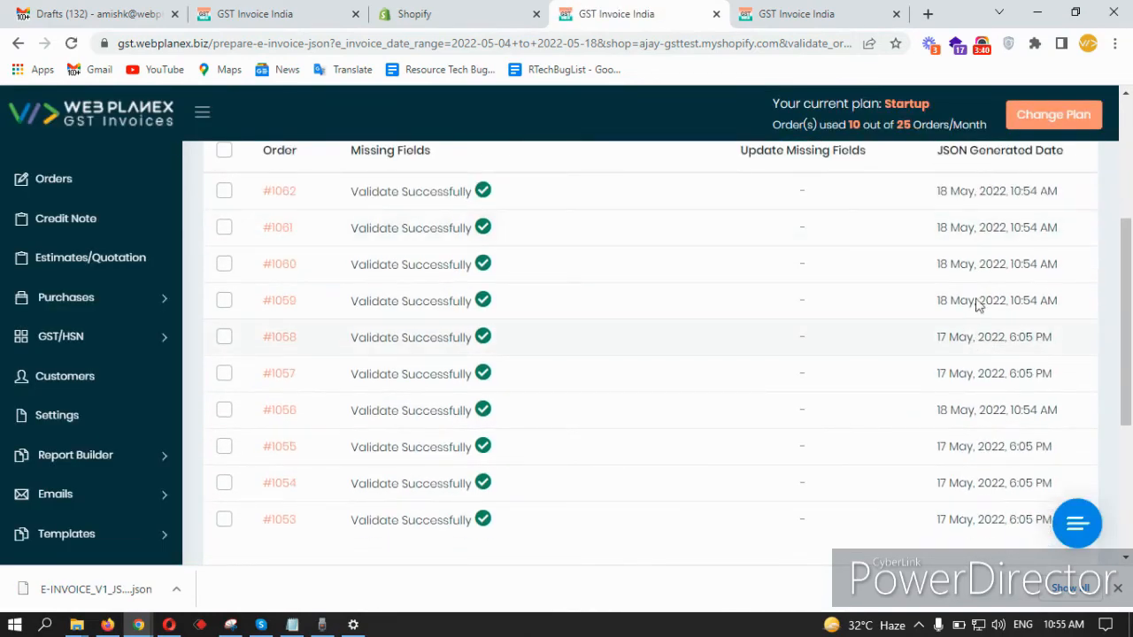
{"action": "left_click_drag", "start_coordinate": [938, 191], "coordinate": [1029, 324]}
{"action": "left_click", "coordinate": [1029, 324]}
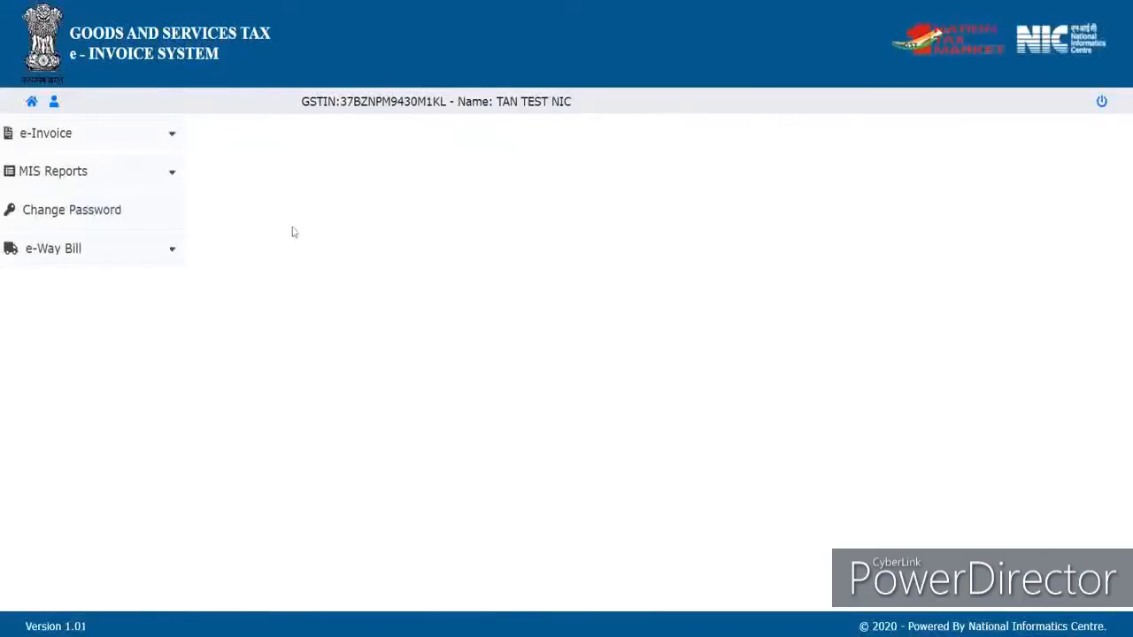
- In the GST e-Invoice System, bulk upload E-INVOICE_V1_JSON.json from the Desktop and review the uploaded invoice details
{"action": "left_click", "coordinate": [174, 137]}
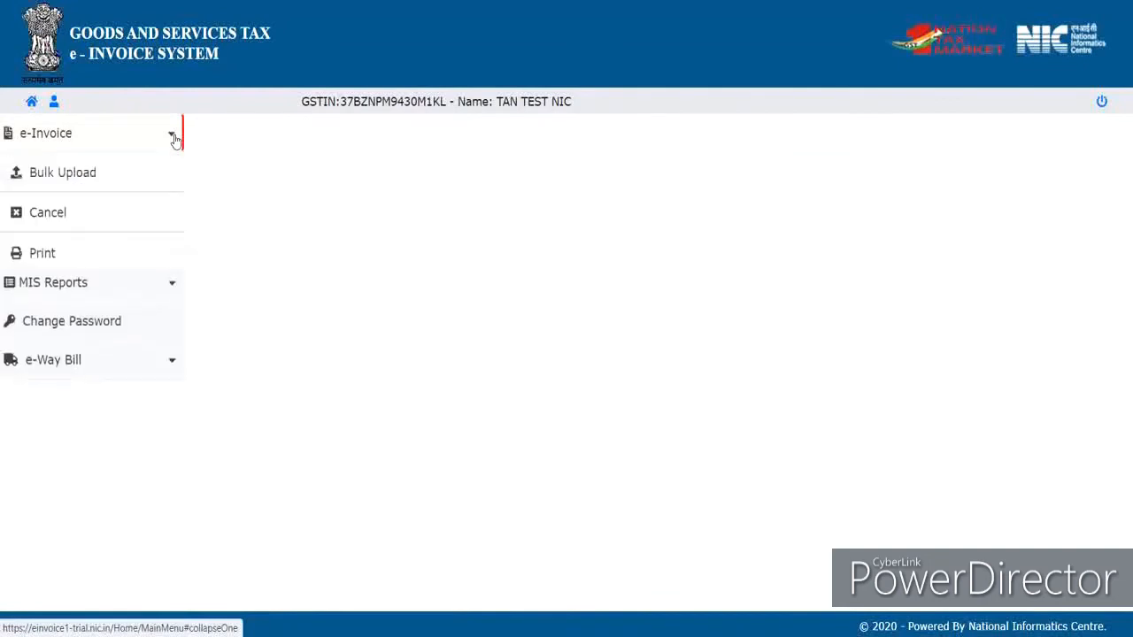
{"action": "left_click", "coordinate": [77, 180]}
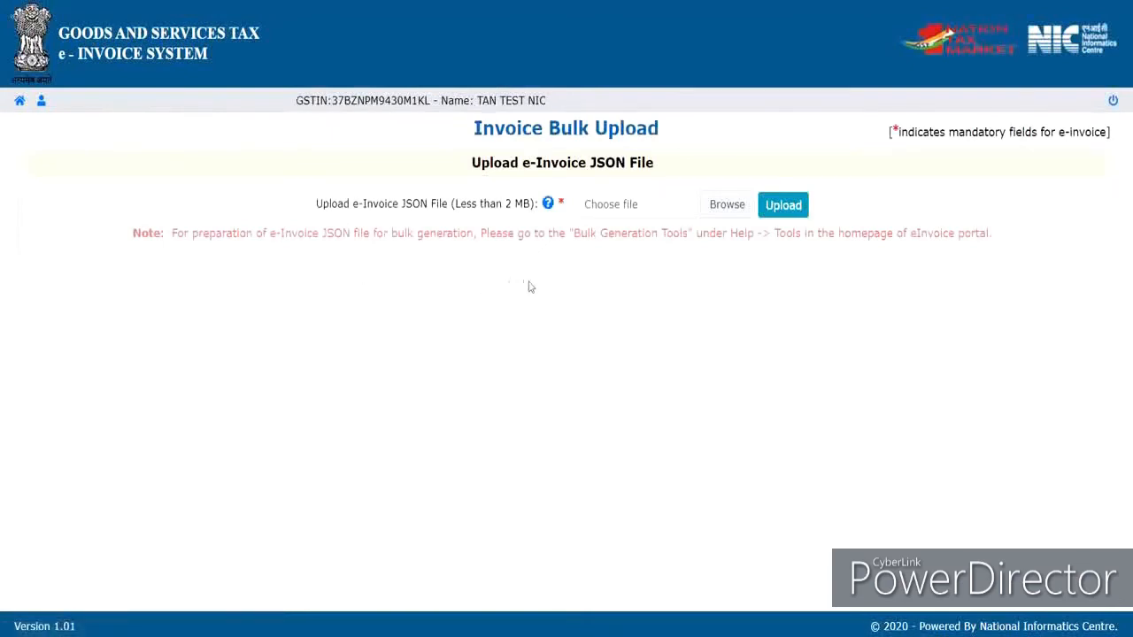
{"action": "left_click", "coordinate": [731, 213]}
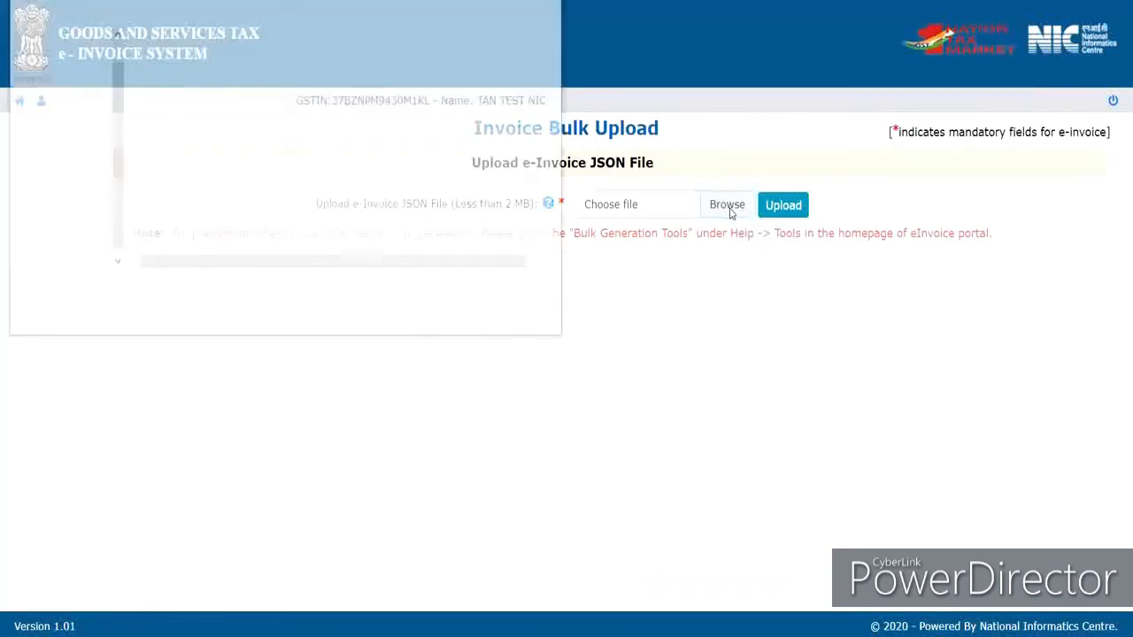
{"action": "left_click", "coordinate": [71, 40]}
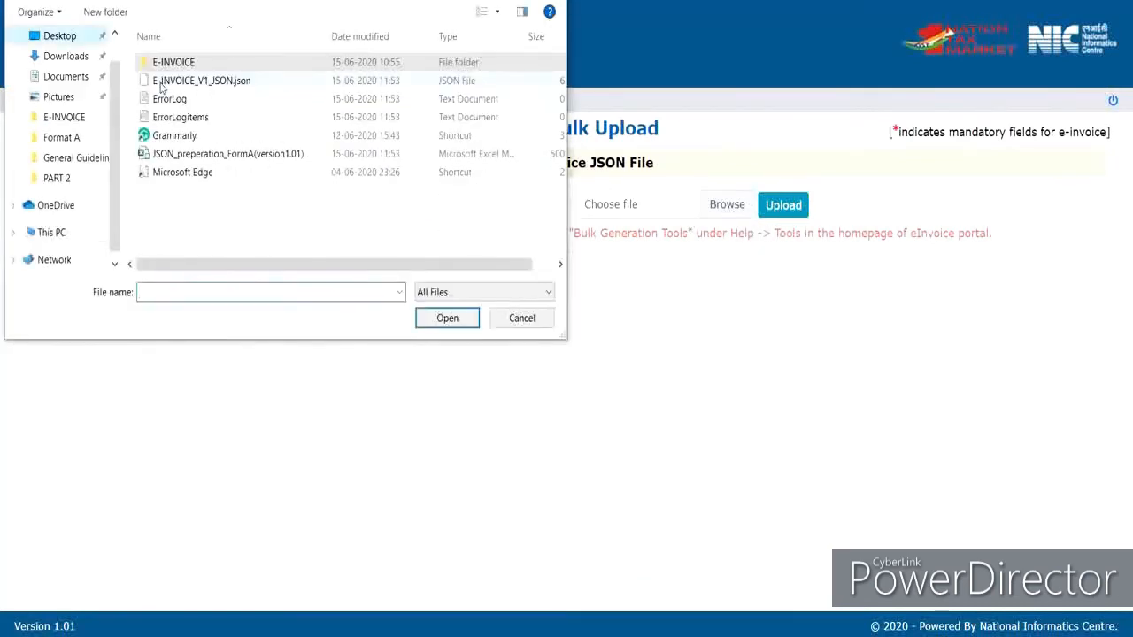
{"action": "double_click", "coordinate": [198, 82]}
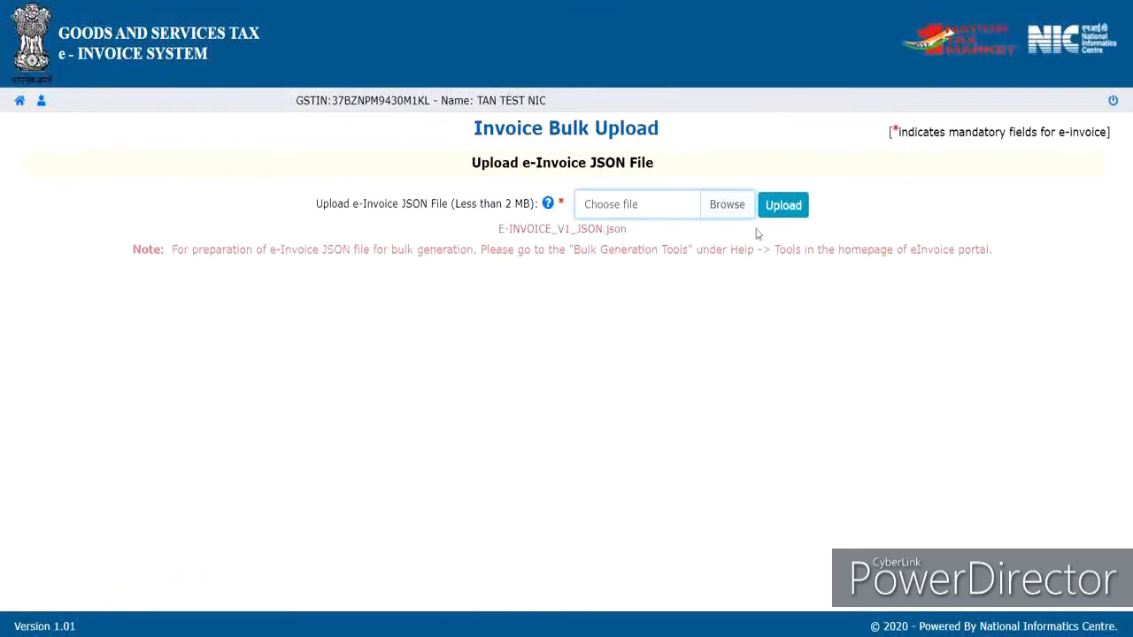
{"action": "left_click", "coordinate": [781, 211]}
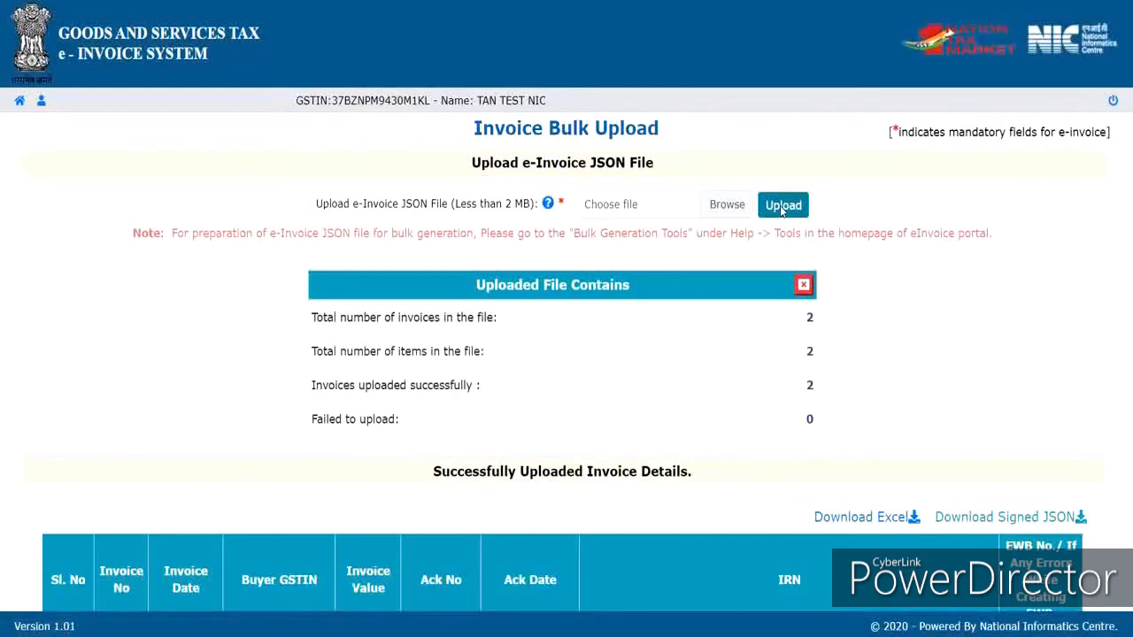
{"action": "scroll", "coordinate": [781, 210], "scroll_direction": "down", "scroll_amount": 2}
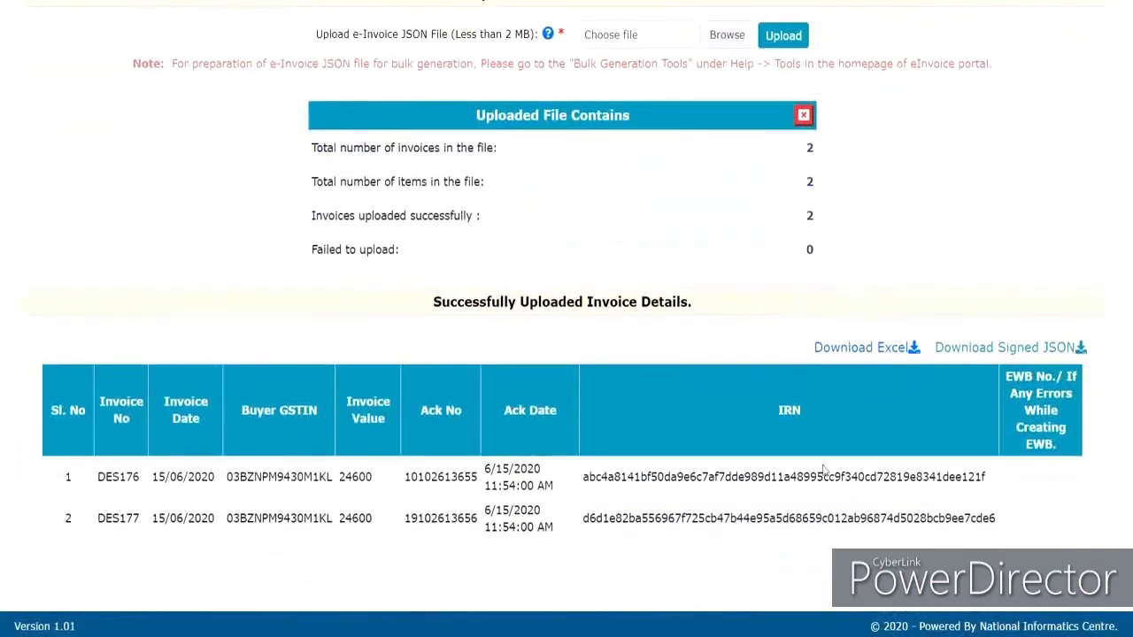